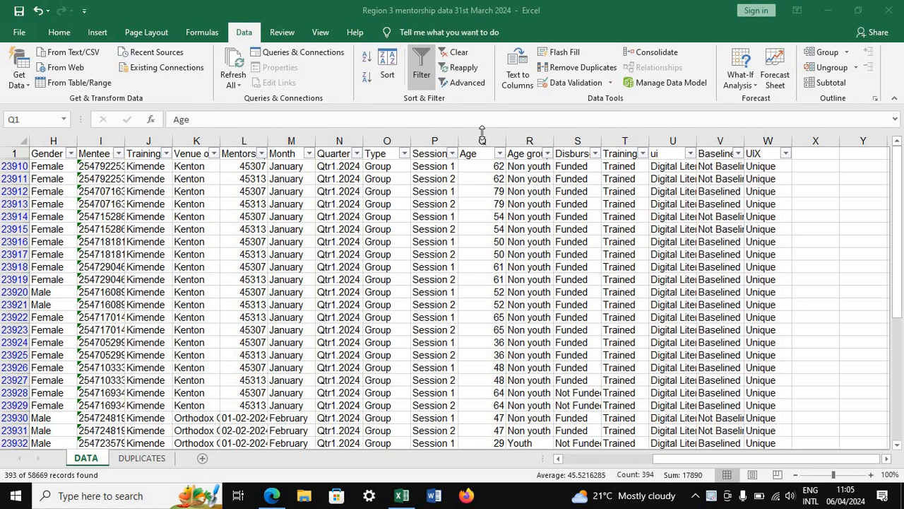
{"action": "left_click", "coordinate": [483, 140]}
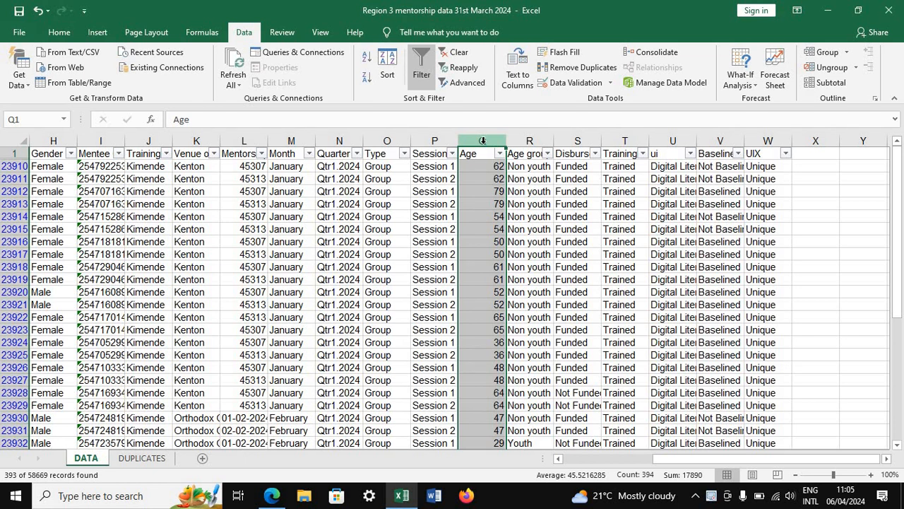
{"action": "left_click", "coordinate": [484, 164]}
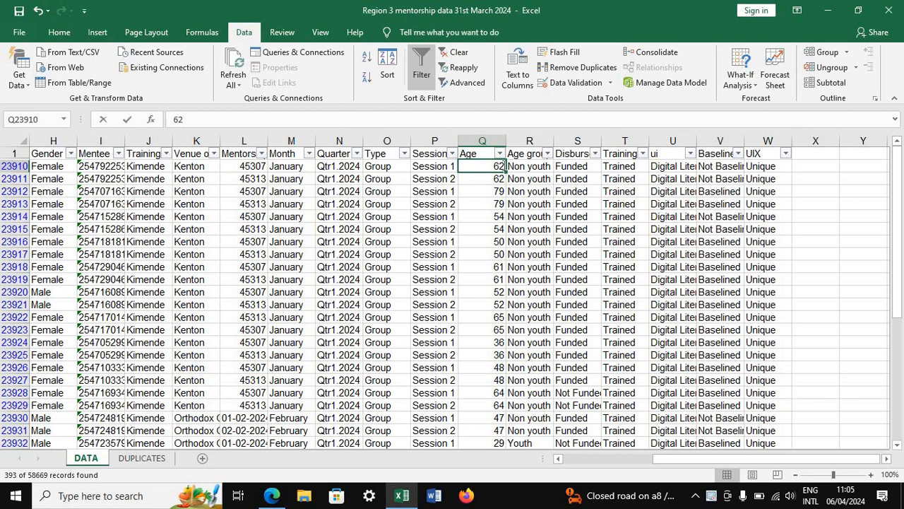
{"action": "double_click", "coordinate": [498, 166]}
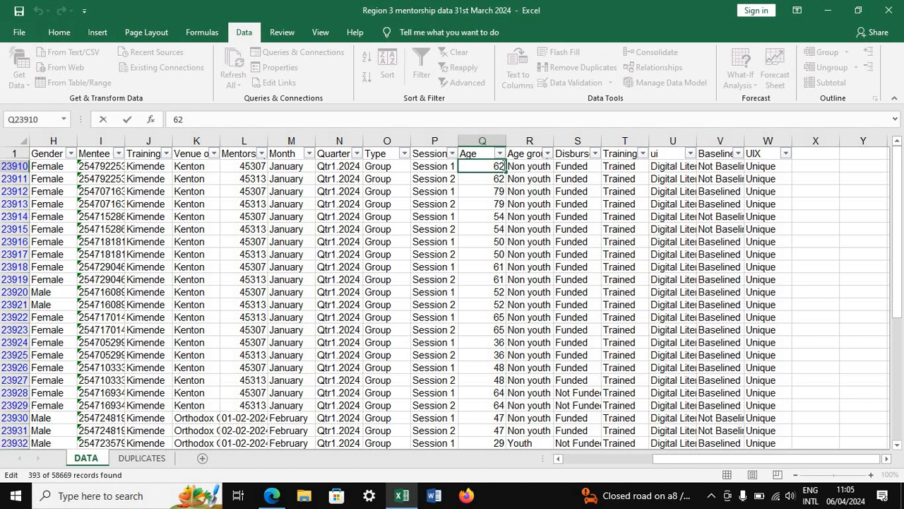
Insert two blank columns between the Age and Age group columns
{"action": "left_click", "coordinate": [518, 140]}
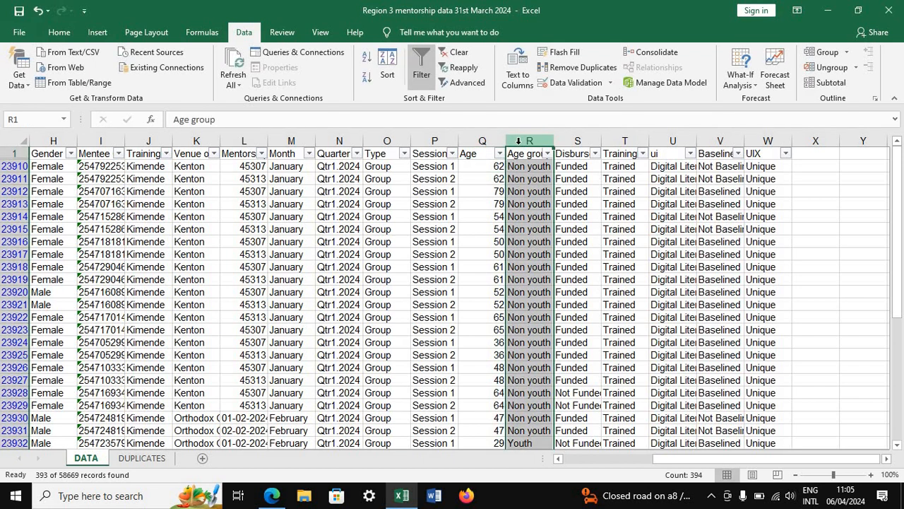
{"action": "right_click", "coordinate": [519, 143]}
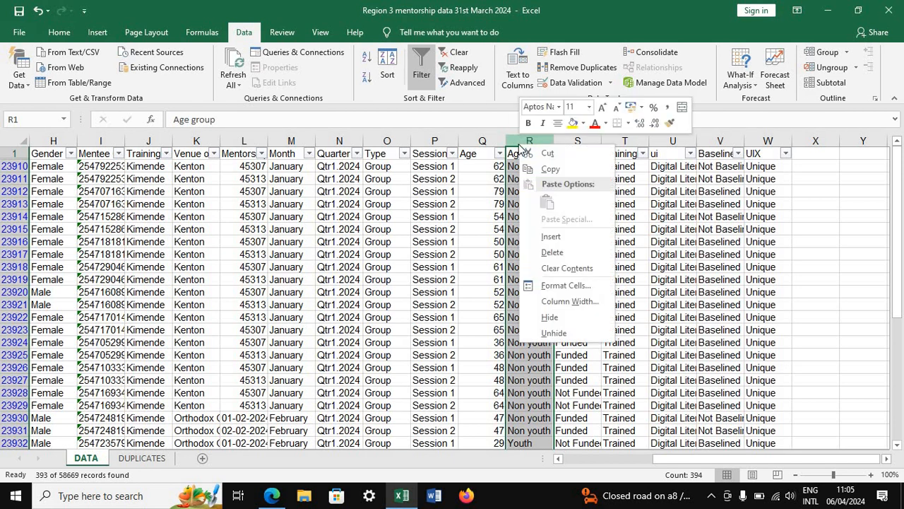
{"action": "left_click", "coordinate": [550, 239]}
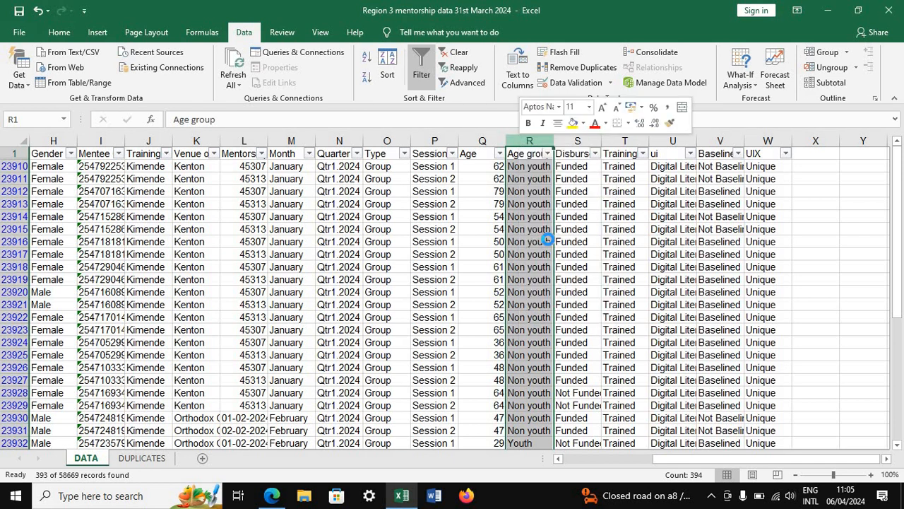
{"action": "left_click", "coordinate": [572, 141]}
{"action": "right_click", "coordinate": [573, 140]}
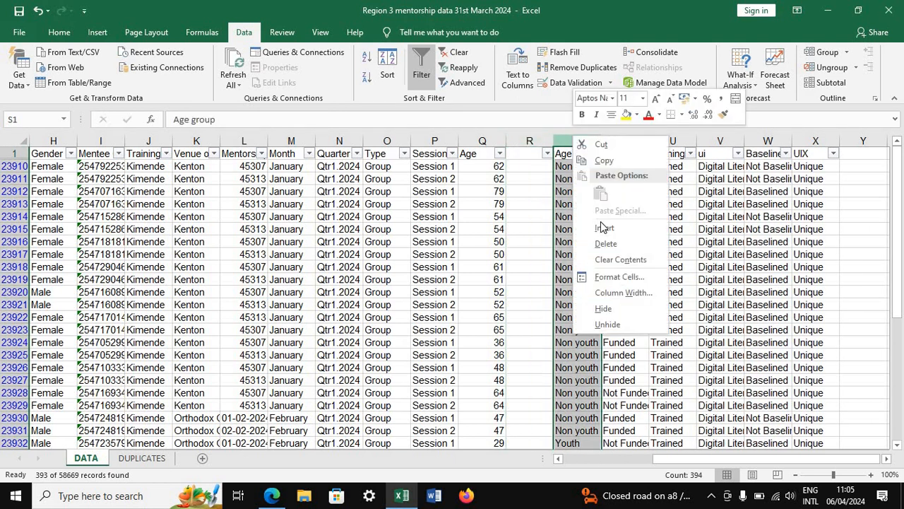
{"action": "left_click", "coordinate": [602, 226]}
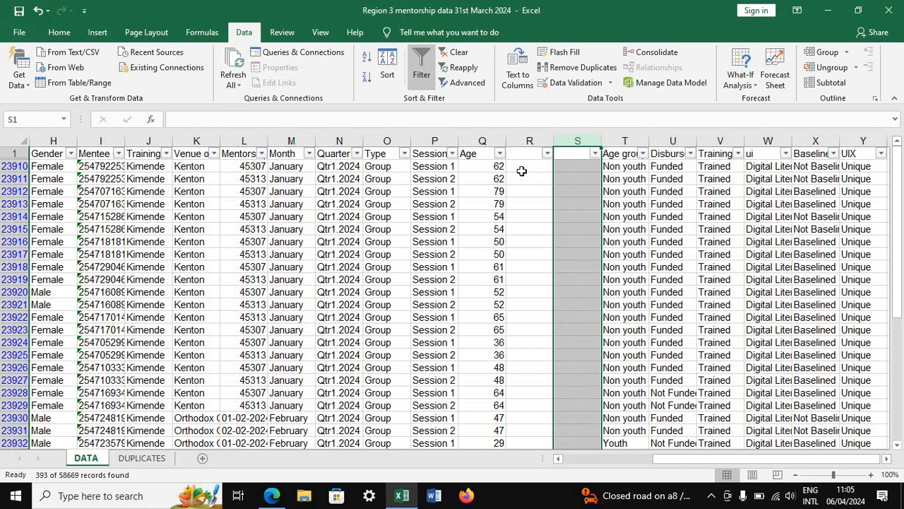
Enter "Years" in cell R23910, the first filtered data row of the blank column beside Age
{"action": "left_click", "coordinate": [521, 167]}
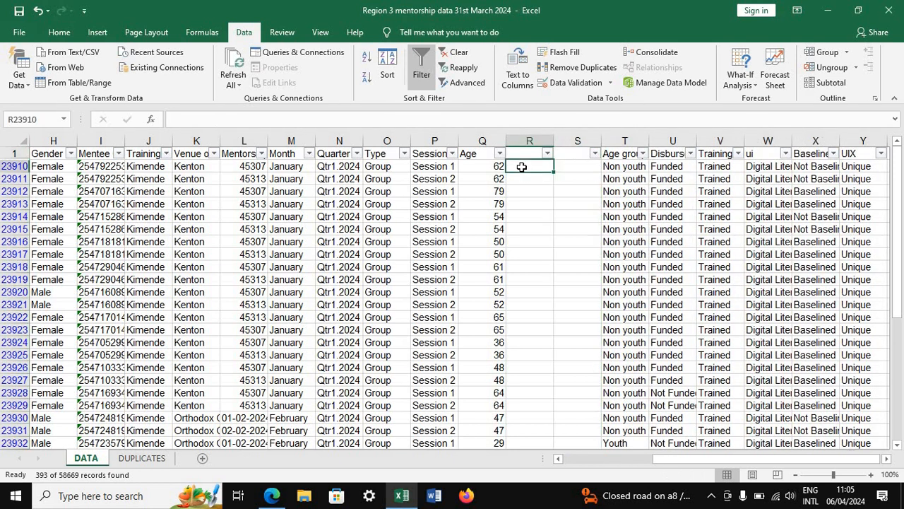
{"action": "type", "text": "Year"}
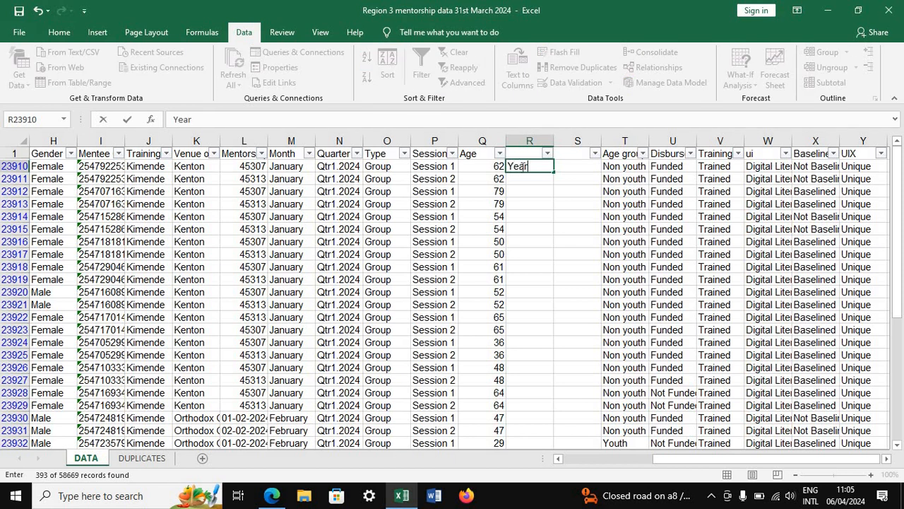
{"action": "type", "text": "s"}
{"action": "left_click", "coordinate": [544, 191]}
Copy "Years" from R23910 into the remaining filtered rows of column R, starting at R23911
{"action": "left_click", "coordinate": [529, 166]}
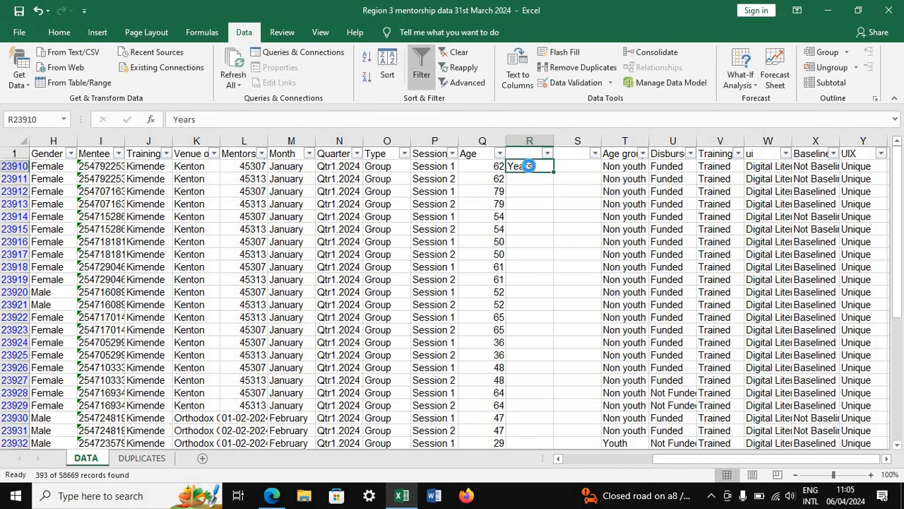
{"action": "key", "text": "ctrl+c"}
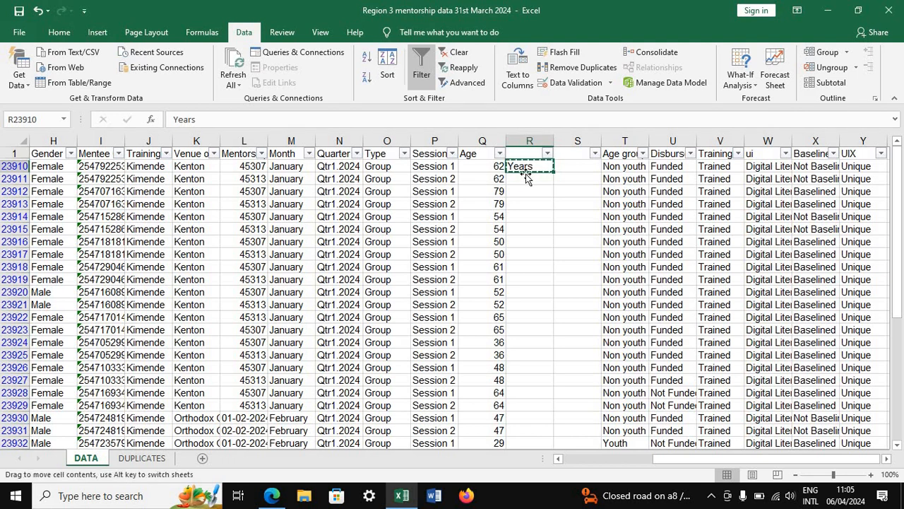
{"action": "left_click", "coordinate": [526, 177]}
{"action": "left_click_drag", "start_coordinate": [525, 176], "coordinate": [541, 453]}
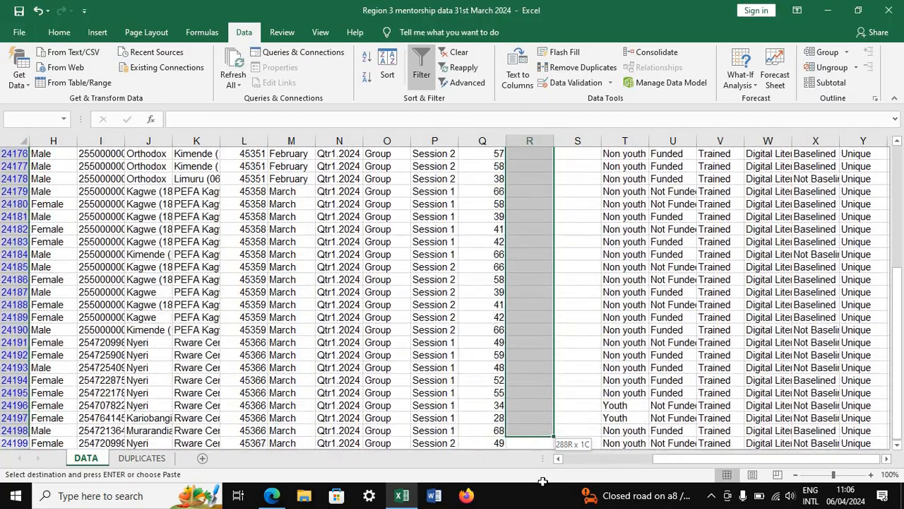
{"action": "left_click_drag", "start_coordinate": [543, 487], "coordinate": [544, 428]}
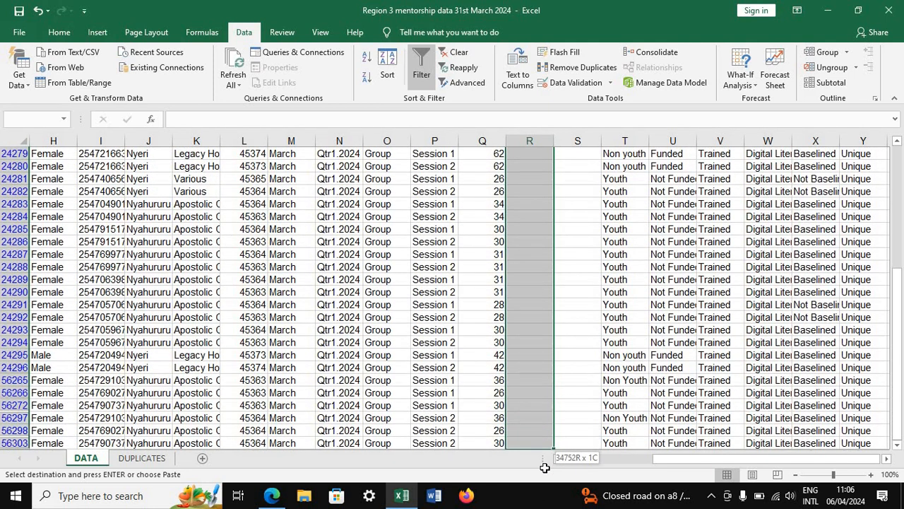
{"action": "left_click_drag", "start_coordinate": [545, 467], "coordinate": [528, 418]}
{"action": "key", "text": "ctrl+v"}
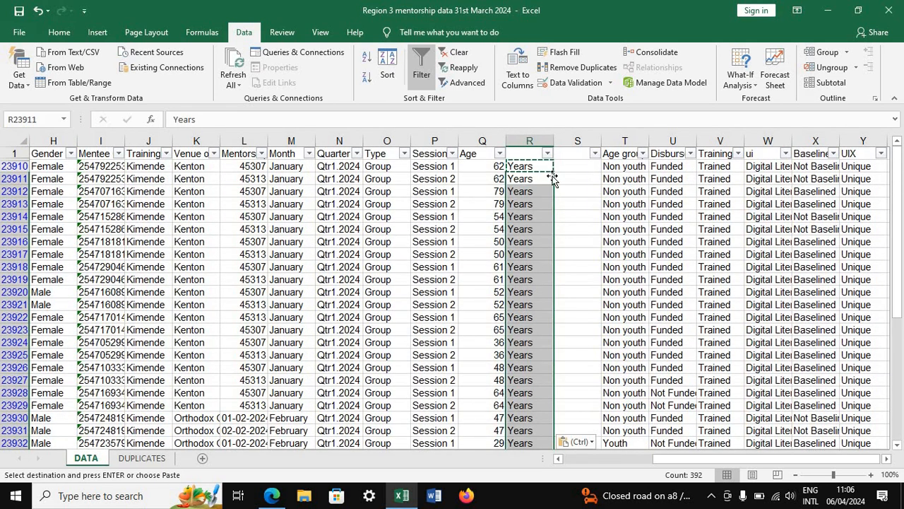
Try joining the age and "Years" in S23910 with the formula =CONCAT(Q23910,"",R23910), and undo the entry
{"action": "left_click", "coordinate": [496, 166]}
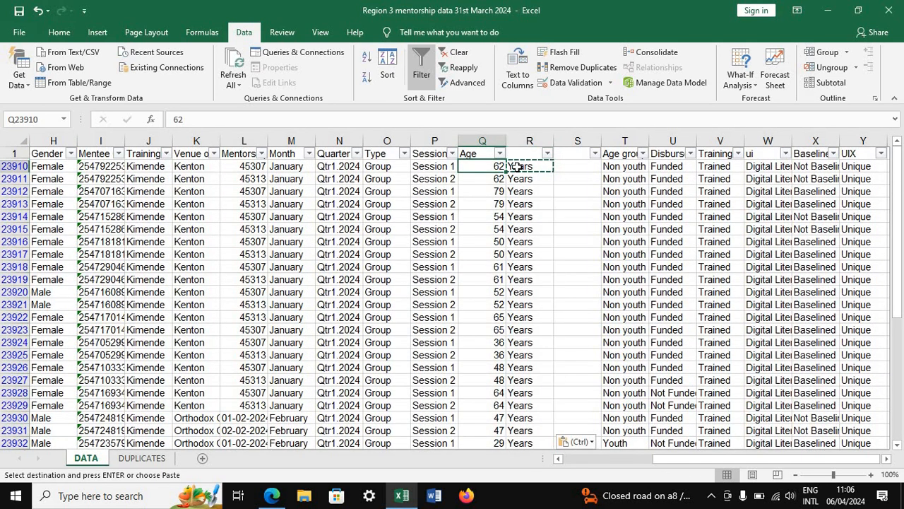
{"action": "left_click", "coordinate": [518, 166]}
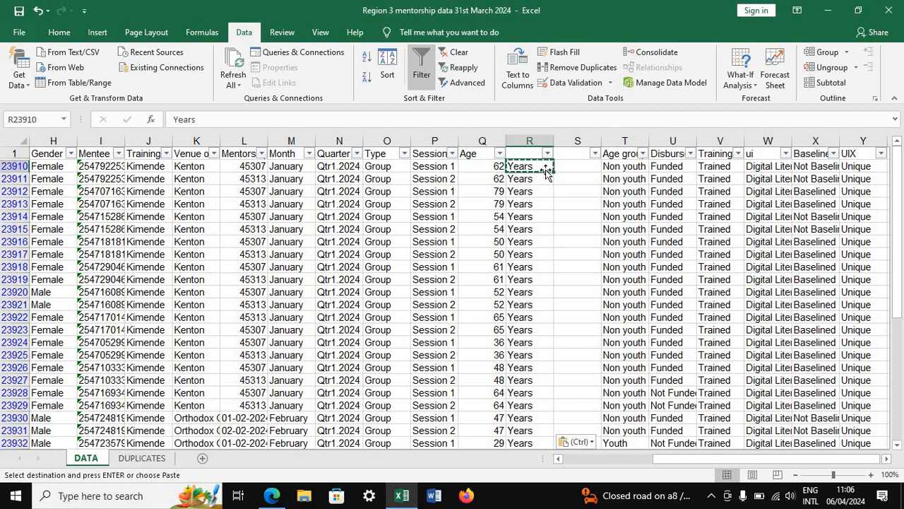
{"action": "left_click", "coordinate": [563, 166]}
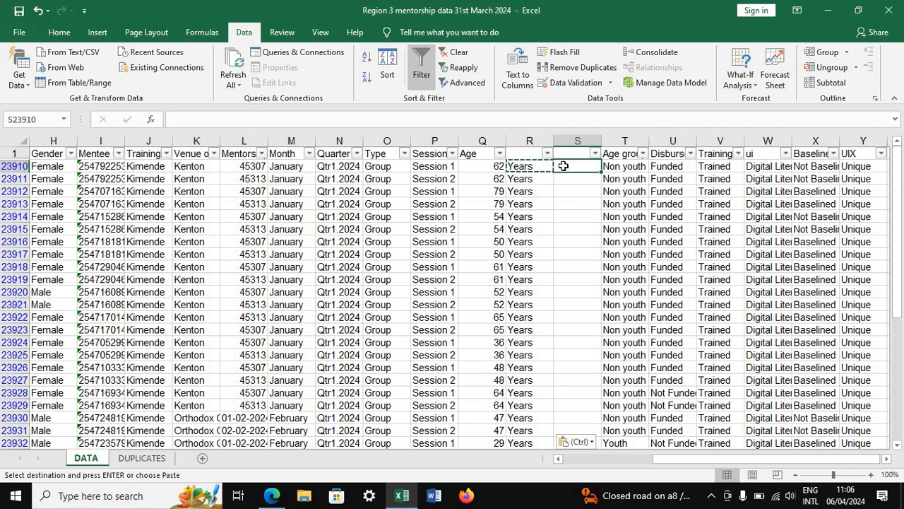
{"action": "type", "text": "="}
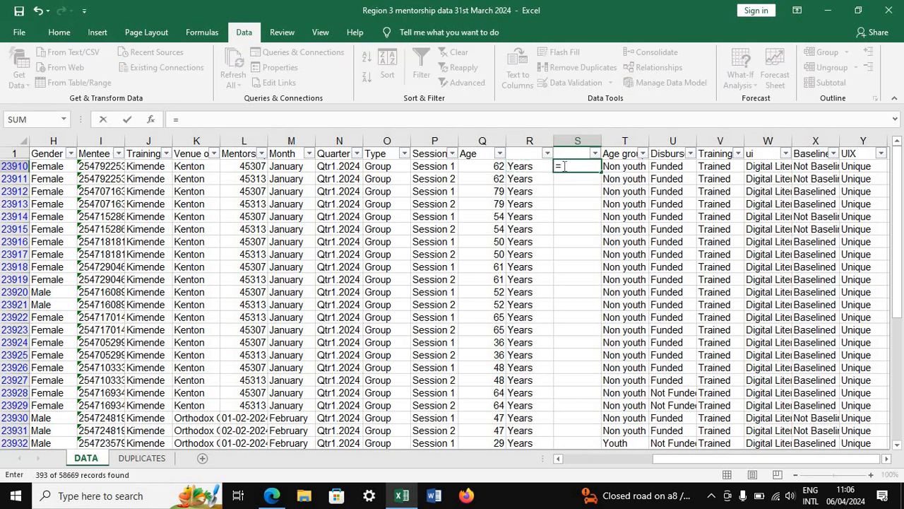
{"action": "type", "text": "co"}
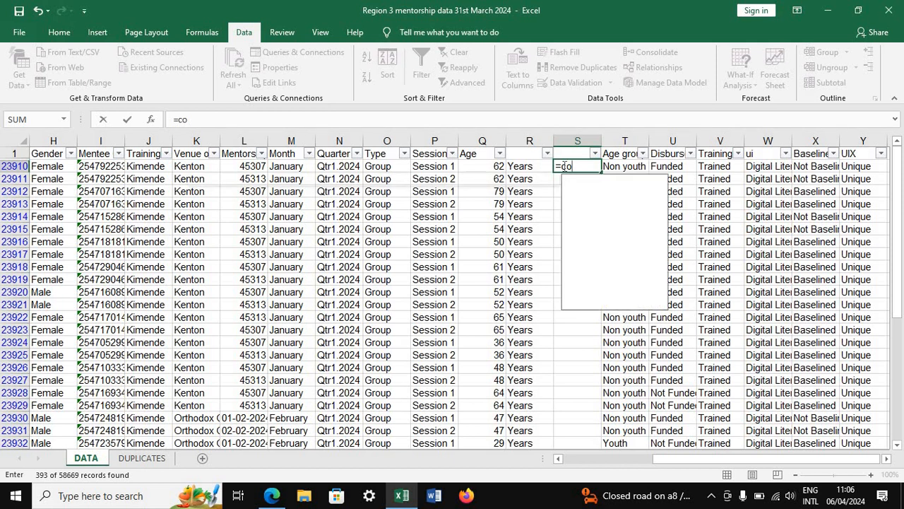
{"action": "type", "text": "ncat"}
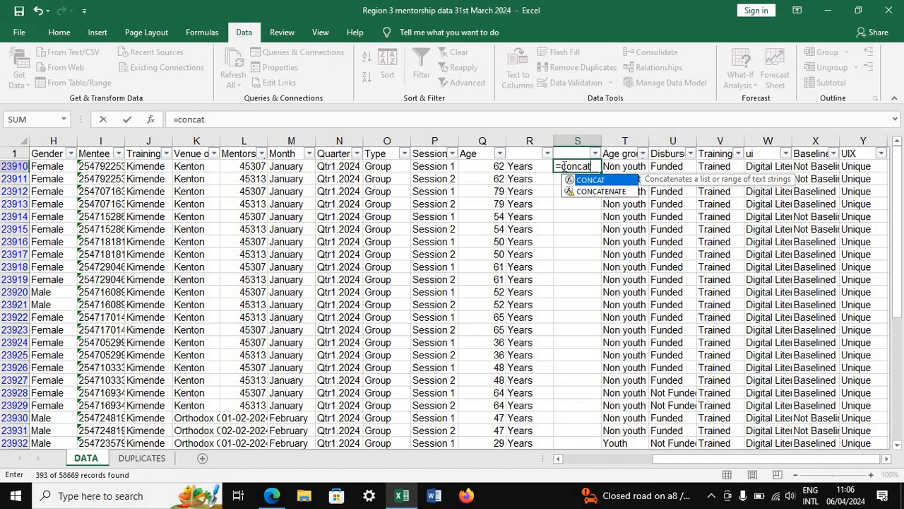
{"action": "type", "text": "("}
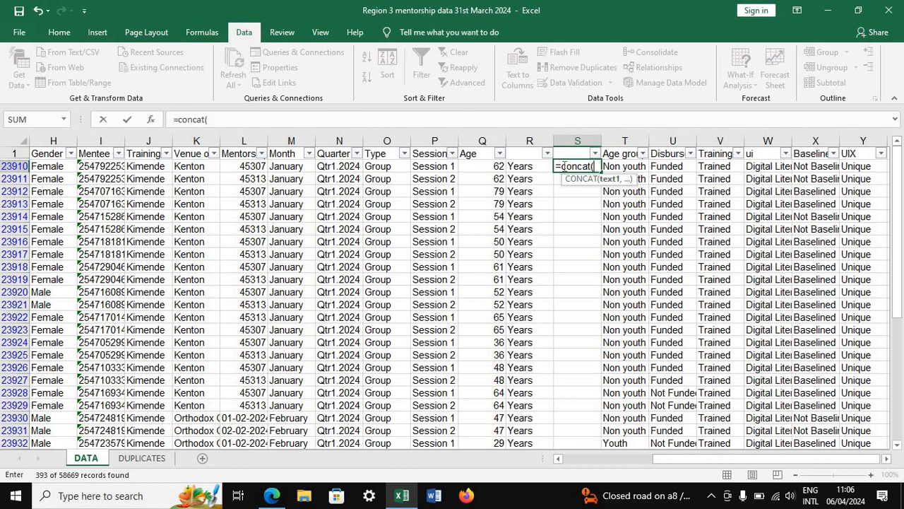
{"action": "left_click", "coordinate": [494, 166]}
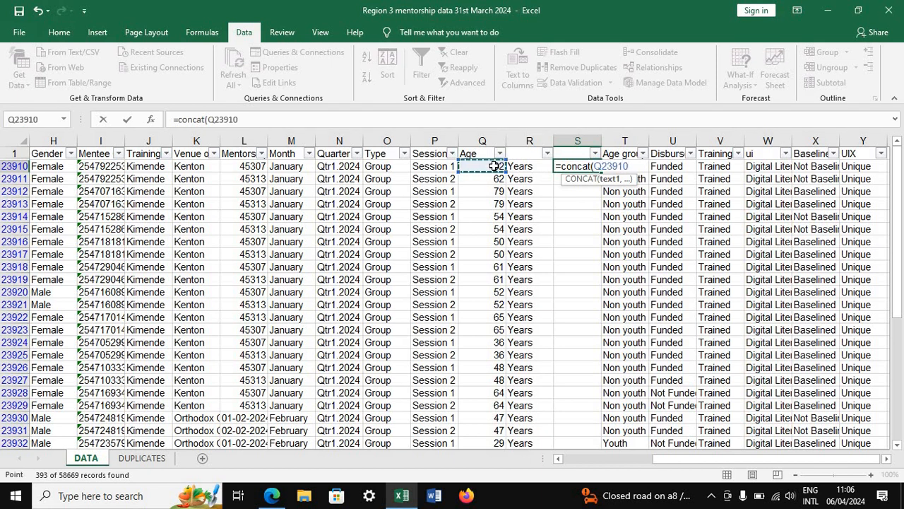
{"action": "type", "text": ","}
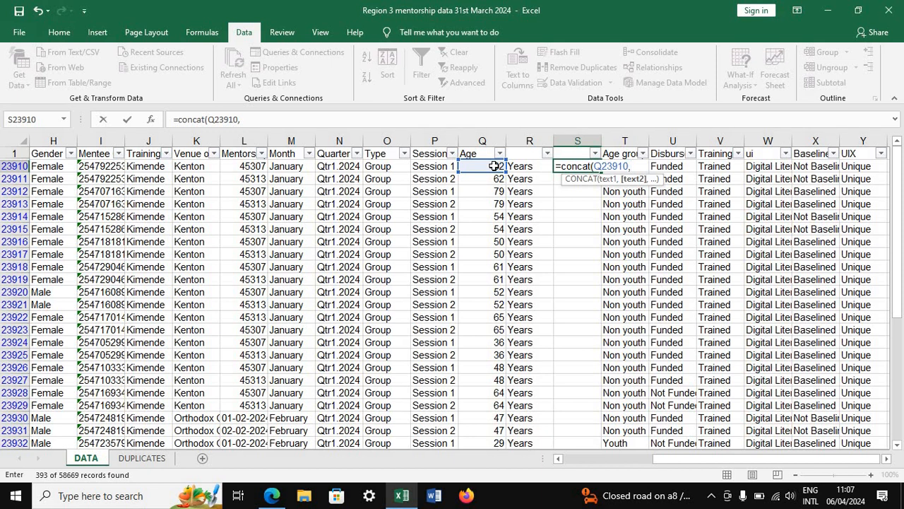
{"action": "type", "text": "\"\""}
{"action": "key", "text": "BackSpace"}
{"action": "type", "text": "\"\""}
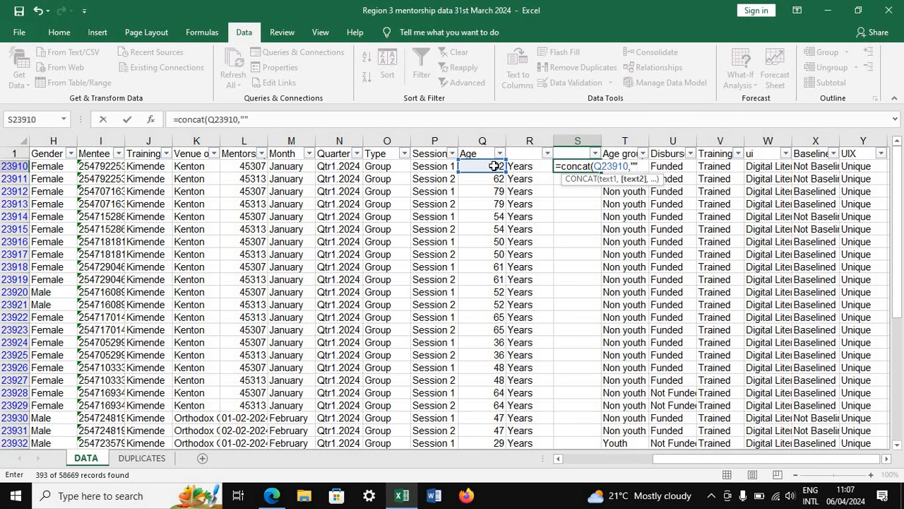
{"action": "type", "text": ","}
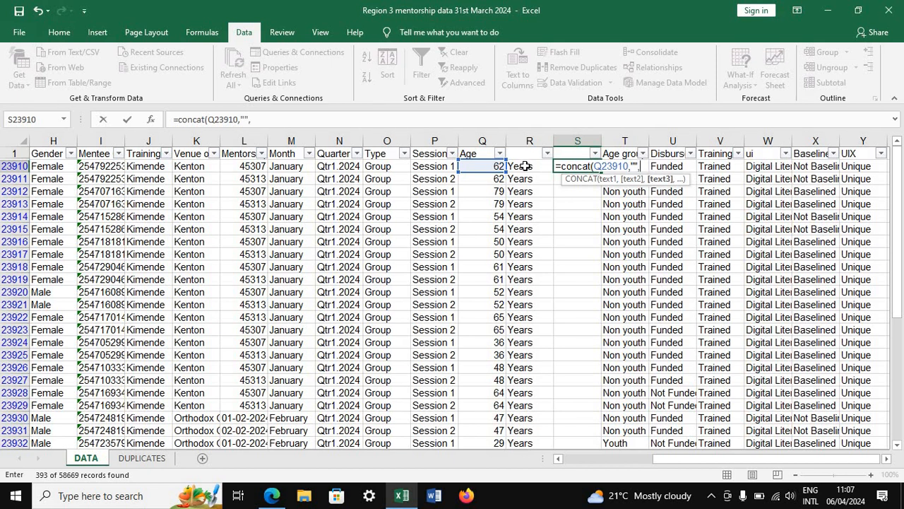
{"action": "left_click", "coordinate": [525, 166]}
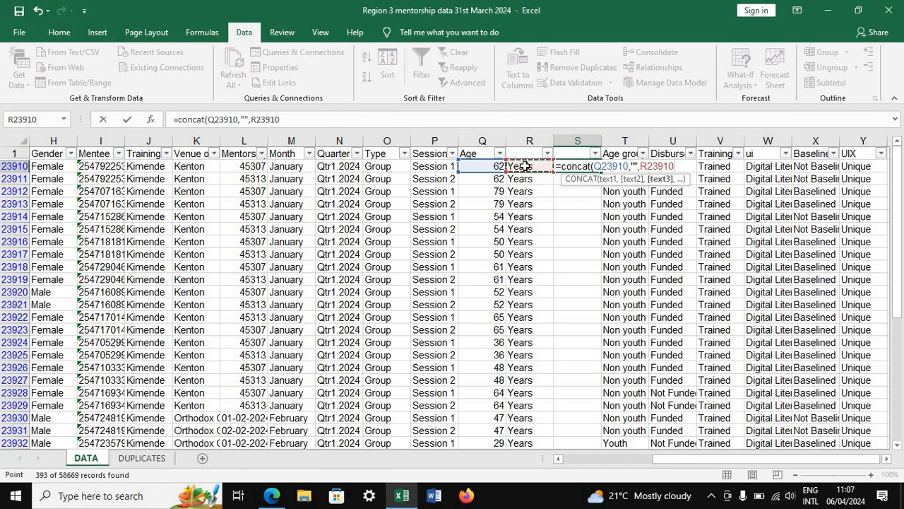
{"action": "type", "text": ")"}
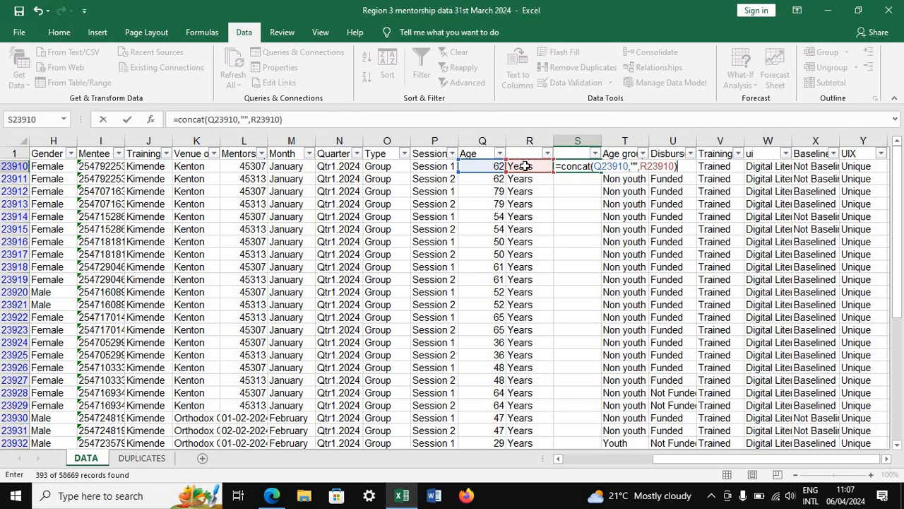
{"action": "key", "text": "Return"}
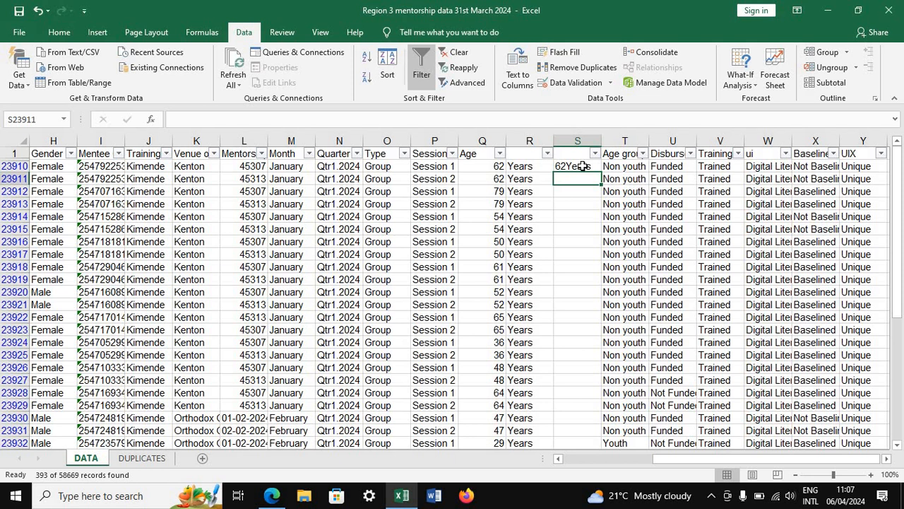
{"action": "left_click", "coordinate": [37, 11]}
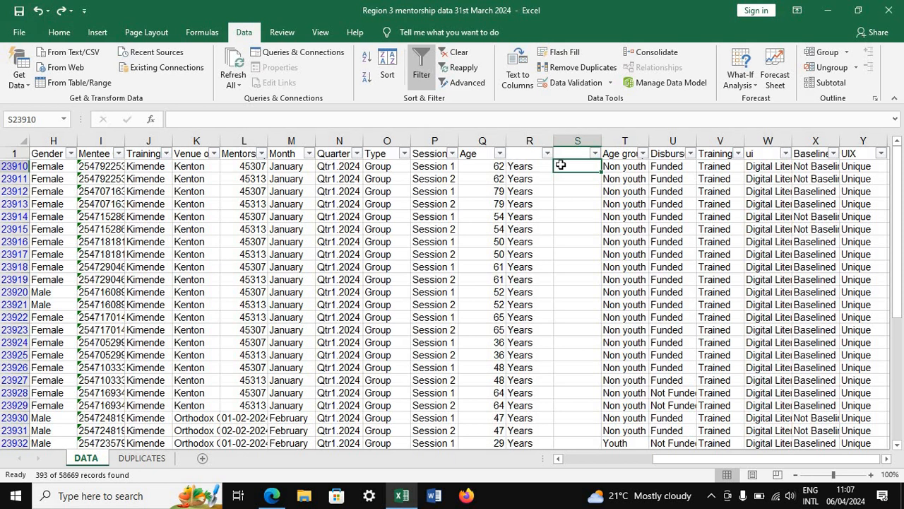
Enter the formula =CONCAT(Q23910," ",R23910) in S23910 to join the age and "Years" with a space
{"action": "type", "text": "="}
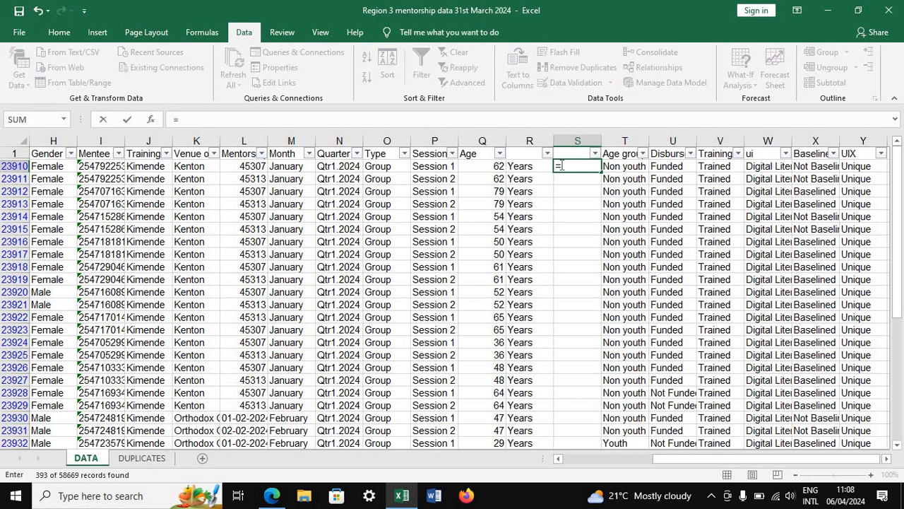
{"action": "type", "text": "concat"}
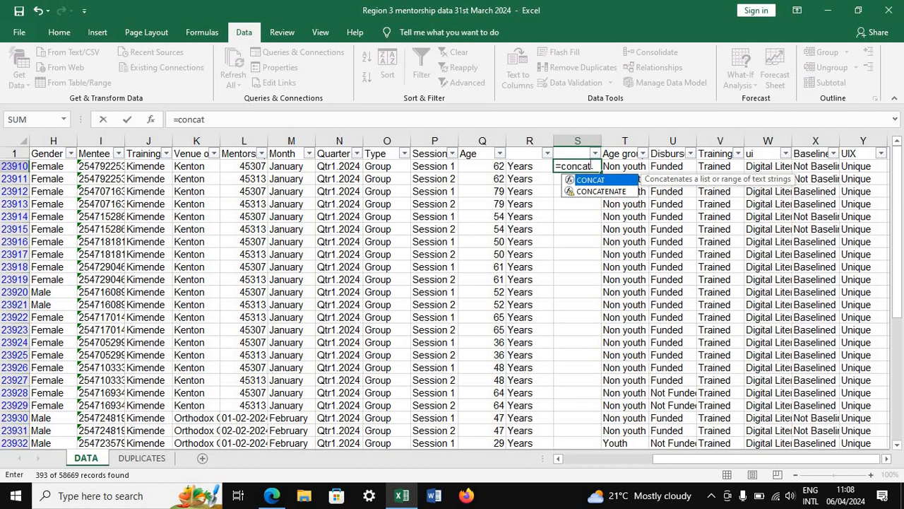
{"action": "type", "text": "("}
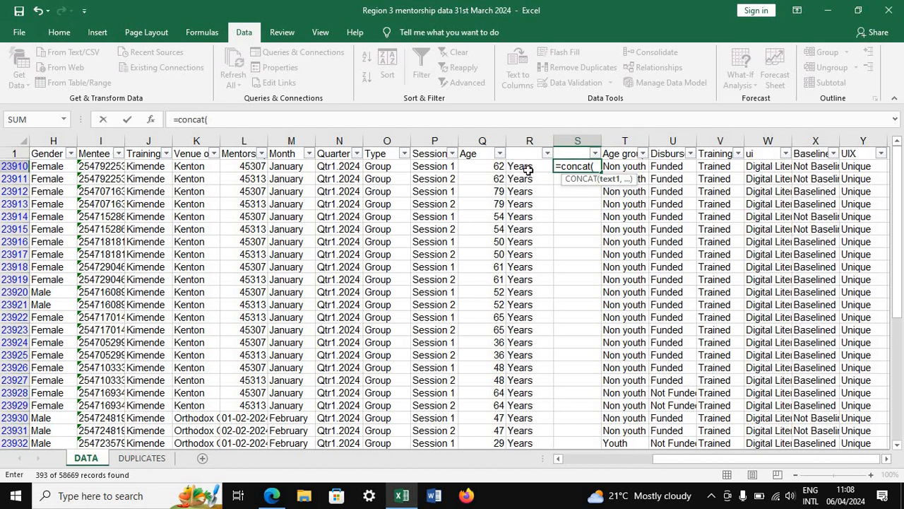
{"action": "left_click", "coordinate": [491, 166]}
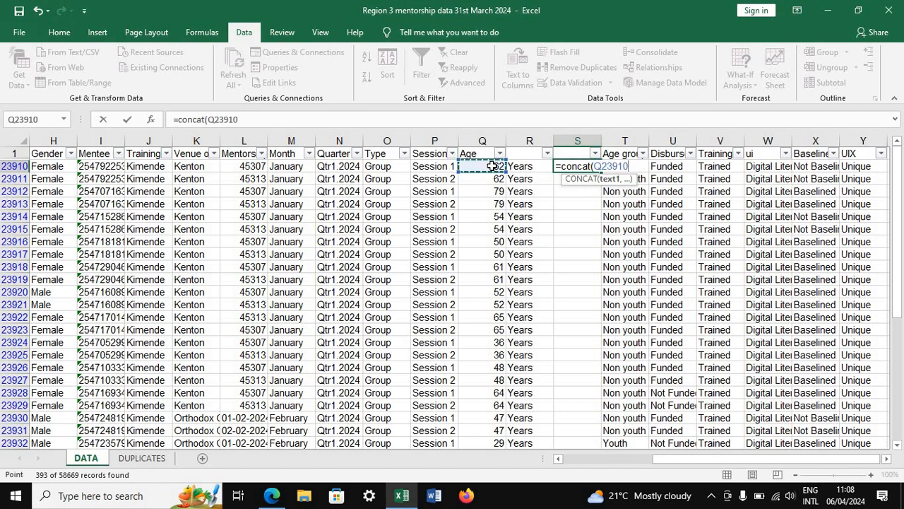
{"action": "type", "text": ","}
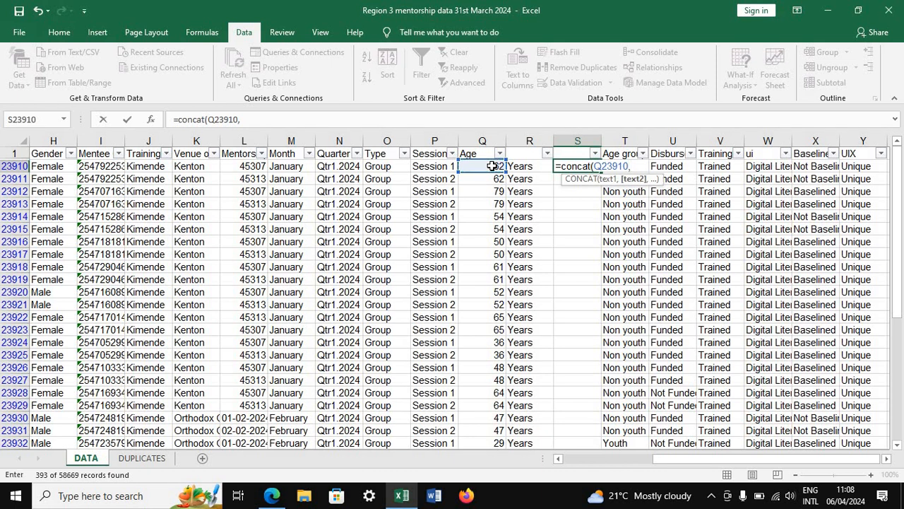
{"action": "type", "text": "\"\""}
{"action": "left_click", "coordinate": [634, 164]}
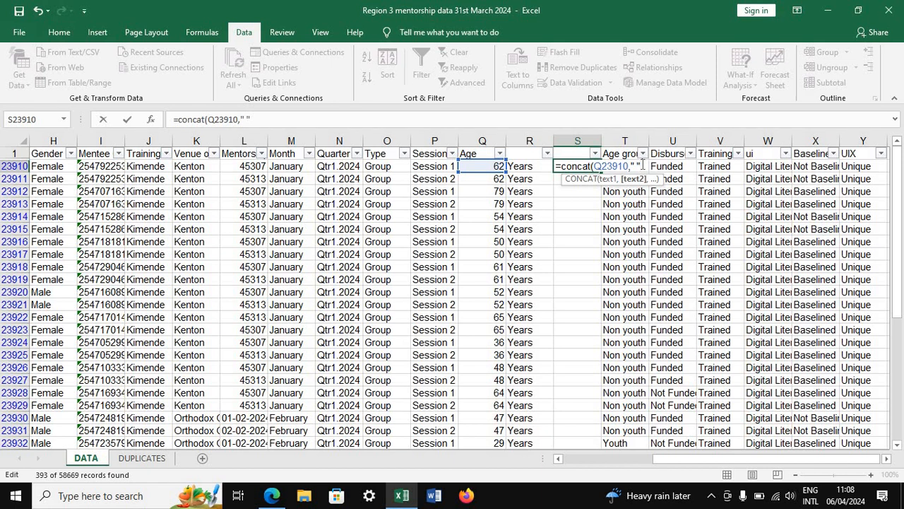
{"action": "type", "text": ","}
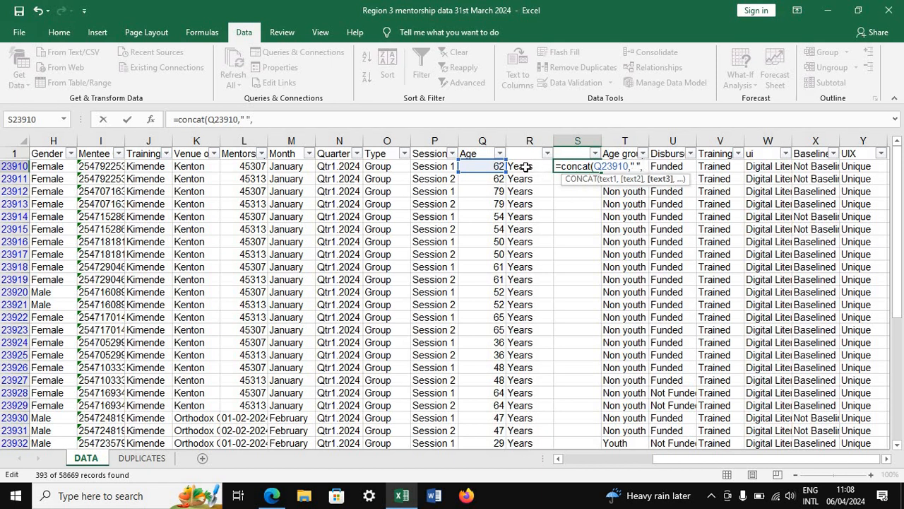
{"action": "left_click", "coordinate": [526, 167]}
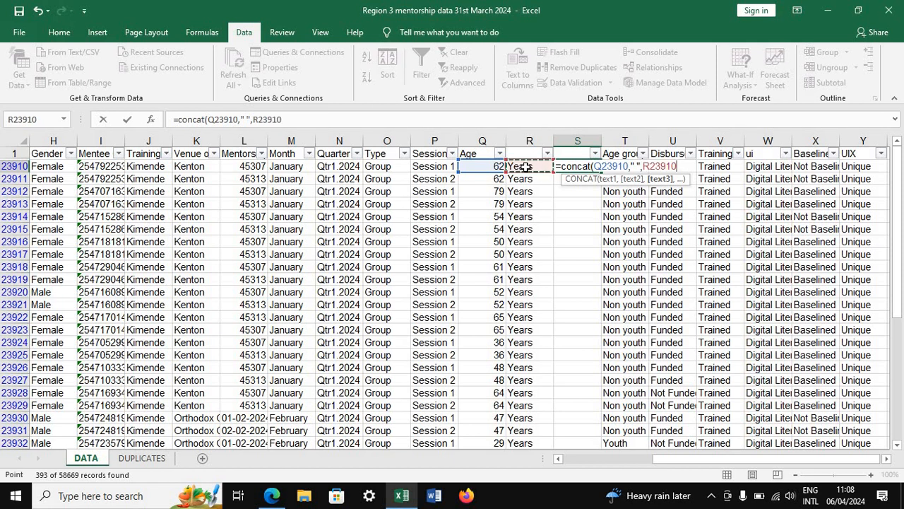
{"action": "type", "text": ")"}
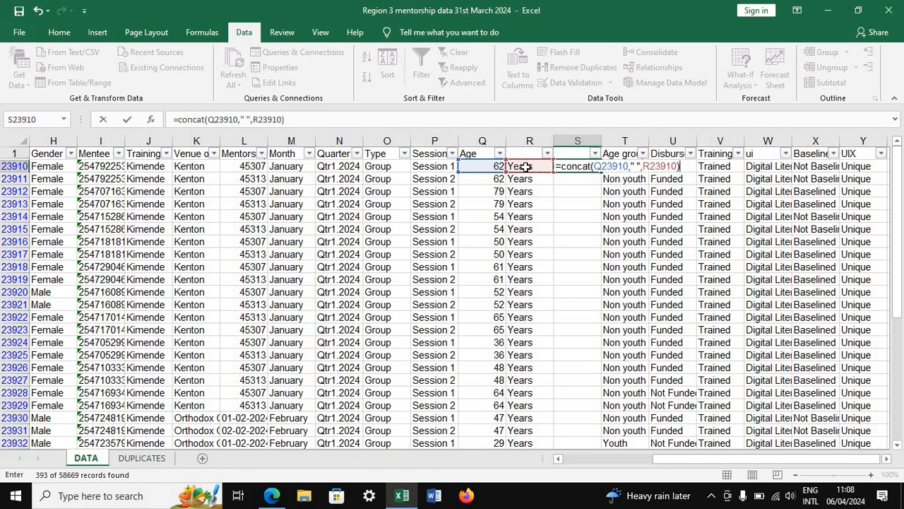
{"action": "key", "text": "Return"}
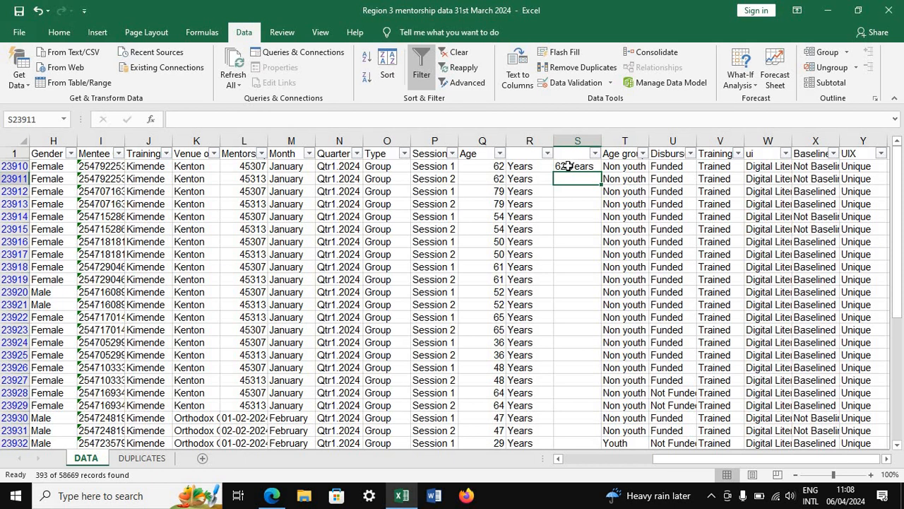
Fill the CONCAT formula from S23910 down through the last filtered data row, 56303
{"action": "left_click", "coordinate": [570, 165]}
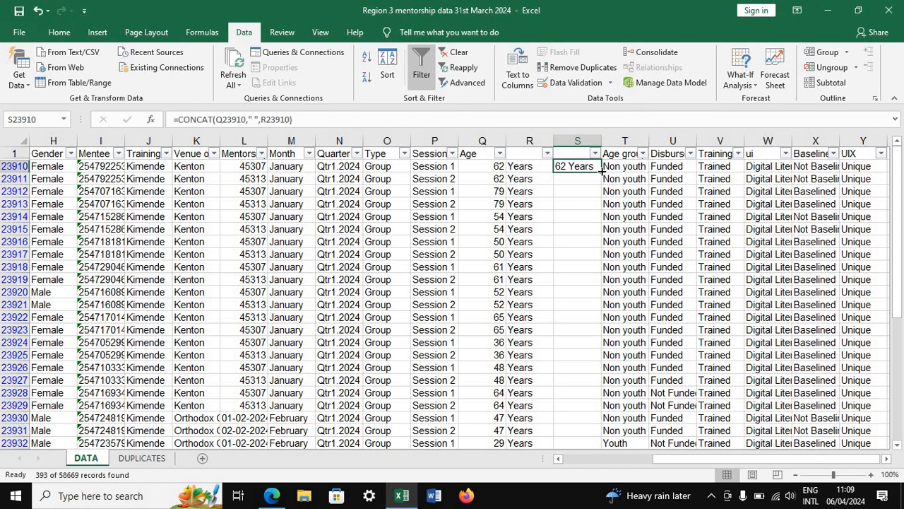
{"action": "left_click_drag", "start_coordinate": [601, 171], "coordinate": [575, 311]}
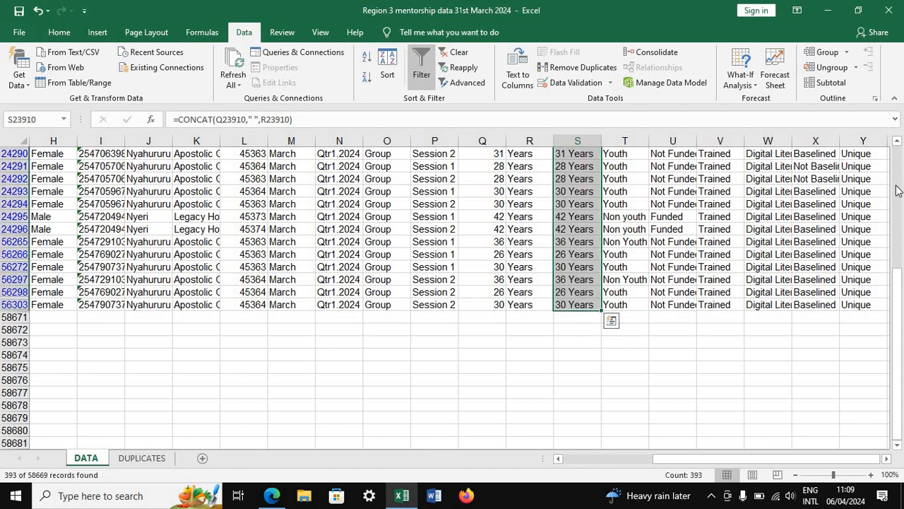
{"action": "left_click_drag", "start_coordinate": [896, 361], "coordinate": [901, 256]}
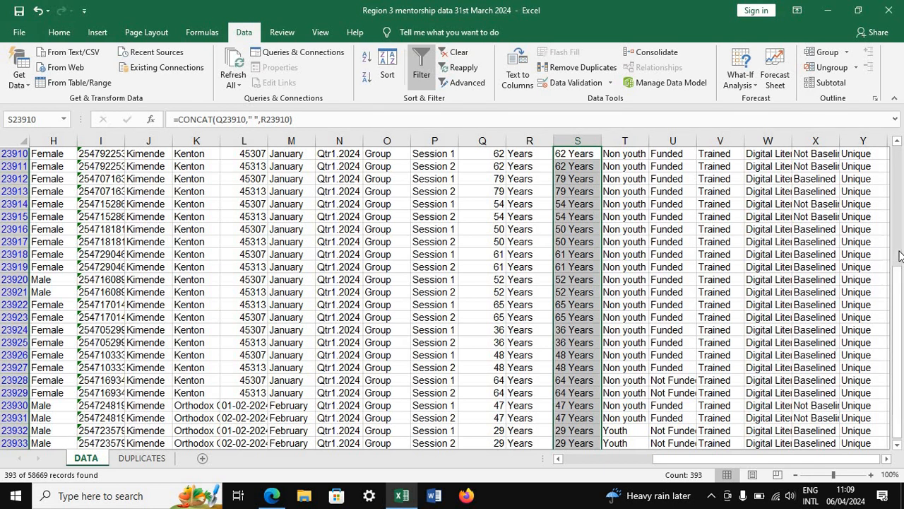
{"action": "left_click", "coordinate": [898, 142]}
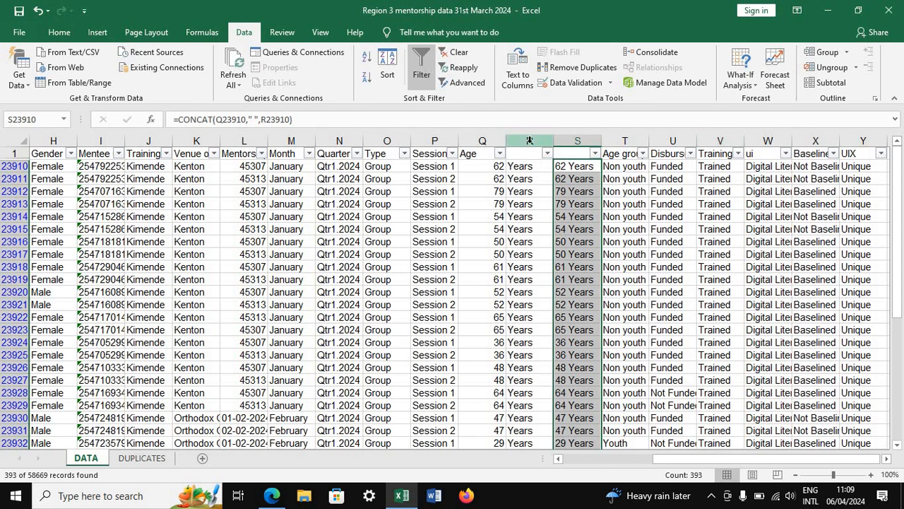
Try deleting column R, which holds the "Years" text, and undo the deletion
{"action": "left_click", "coordinate": [529, 140]}
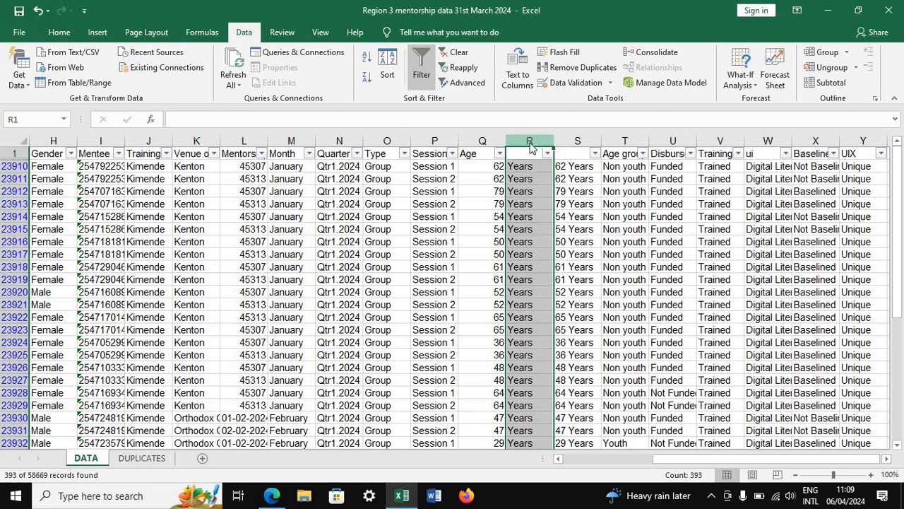
{"action": "right_click", "coordinate": [529, 140]}
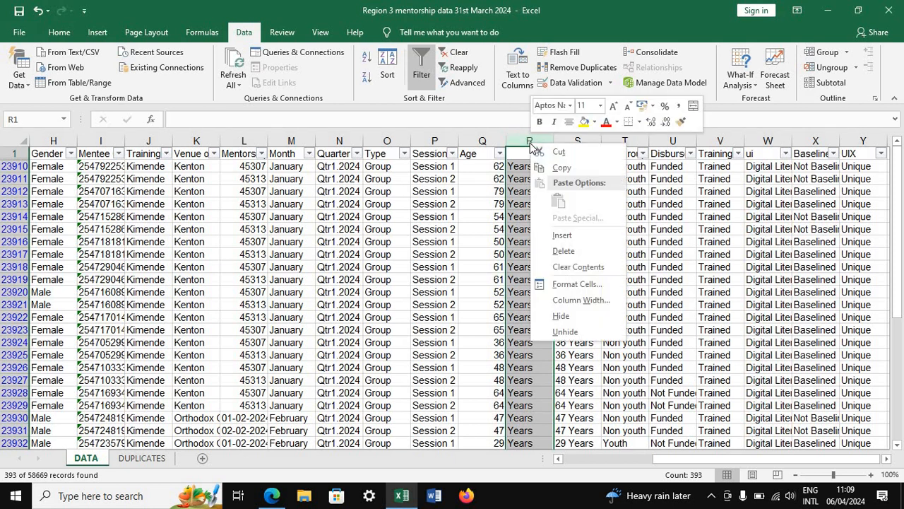
{"action": "left_click", "coordinate": [563, 248]}
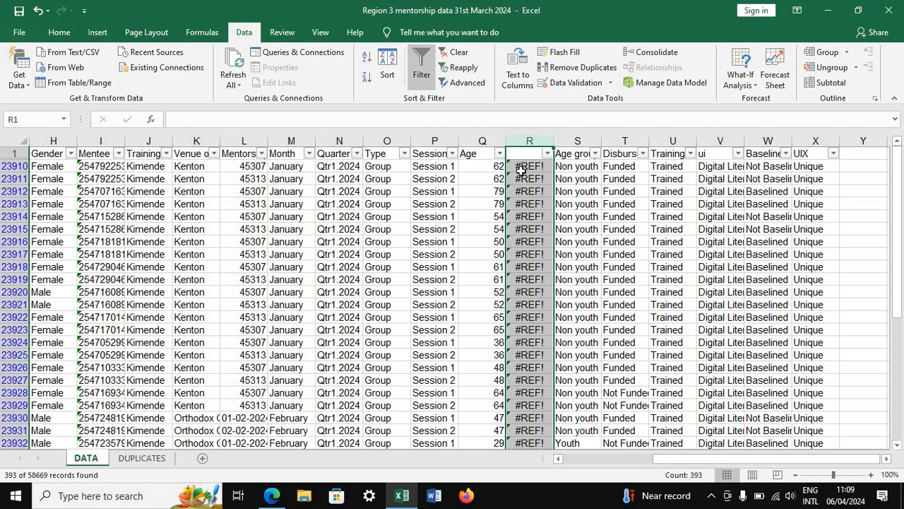
{"action": "left_click", "coordinate": [38, 12]}
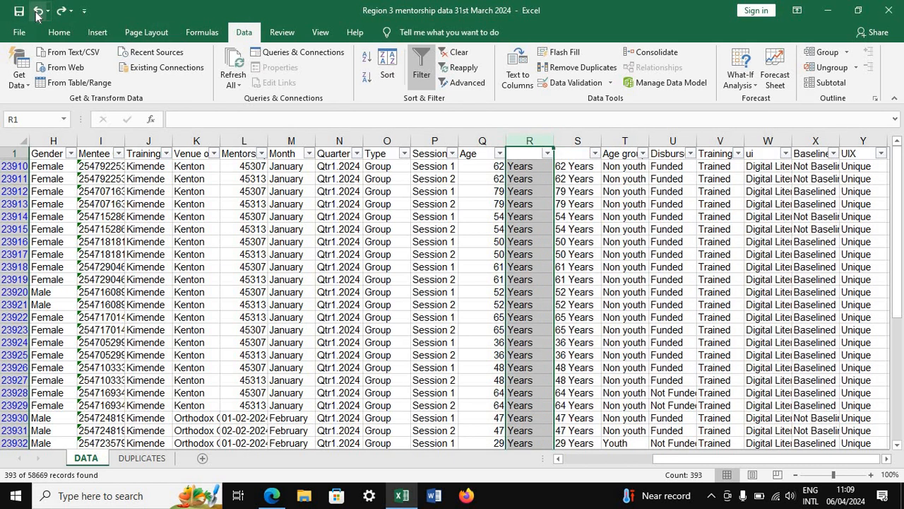
Copy the joined ages in column S from S23910 through the last filtered row, 56303
{"action": "left_click", "coordinate": [574, 167]}
{"action": "left_click_drag", "start_coordinate": [575, 167], "coordinate": [578, 433]}
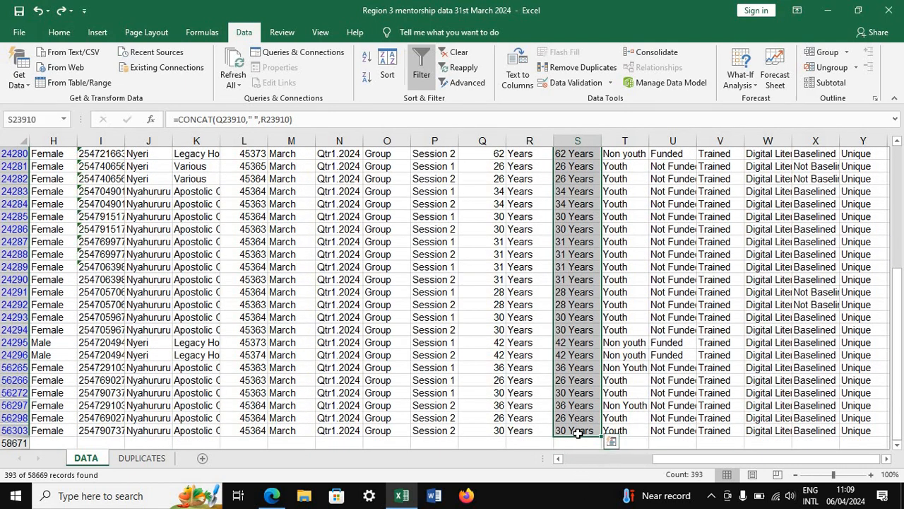
{"action": "key", "text": "ctrl+c"}
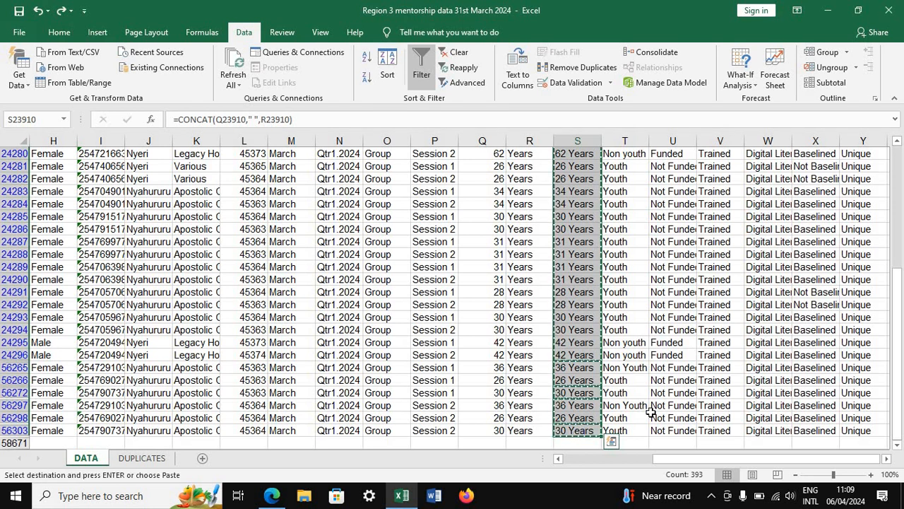
Try to paste the copied ages as values onto themselves, starting at the single cell S23910
{"action": "left_click_drag", "start_coordinate": [900, 323], "coordinate": [897, 194]}
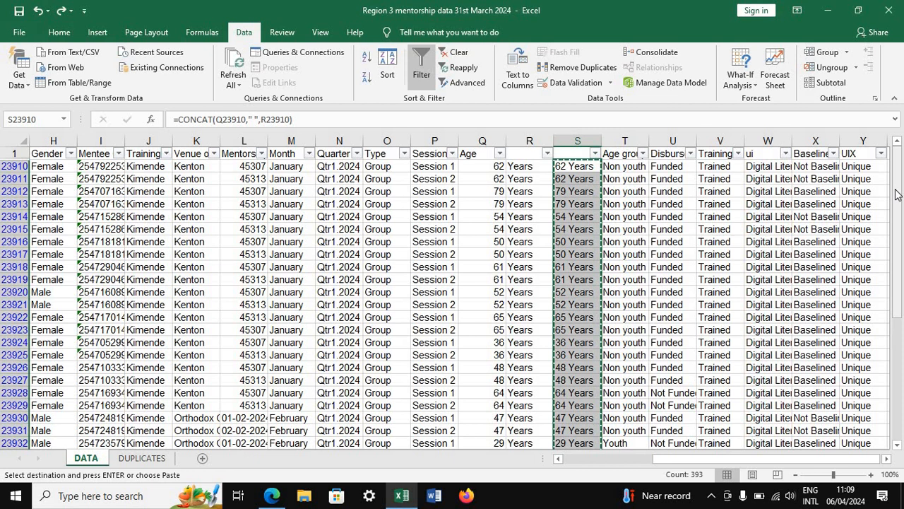
{"action": "left_click", "coordinate": [581, 165]}
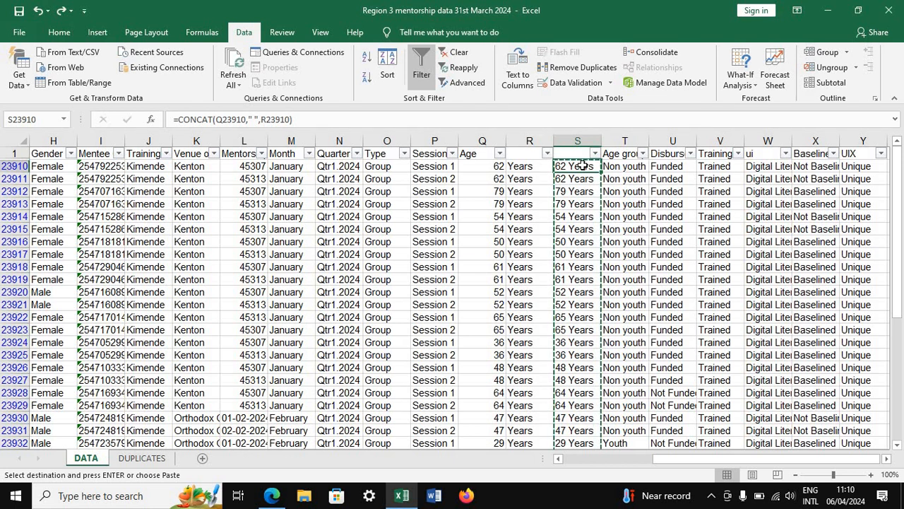
{"action": "right_click", "coordinate": [583, 167]}
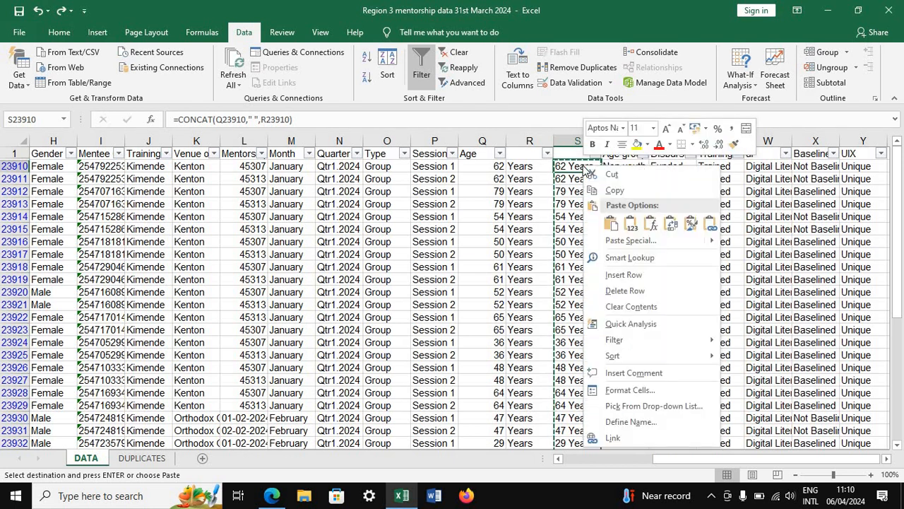
{"action": "left_click", "coordinate": [631, 225]}
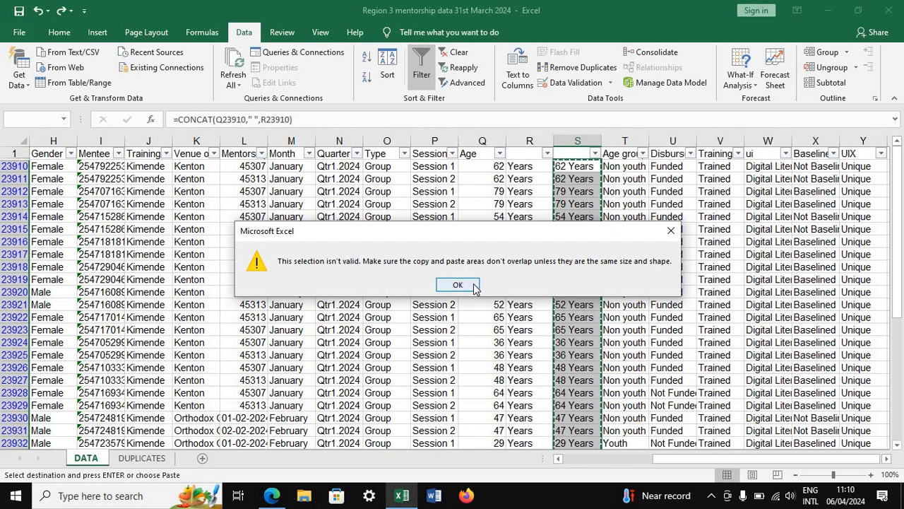
{"action": "left_click", "coordinate": [461, 285]}
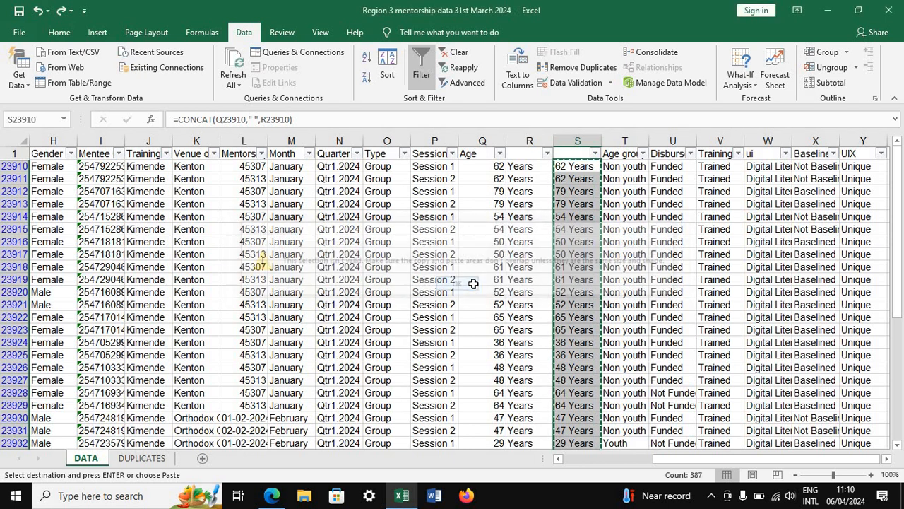
Try to paste the copied ages as values over the whole selected range of column S, from S23910 to S56303
{"action": "left_click", "coordinate": [576, 167]}
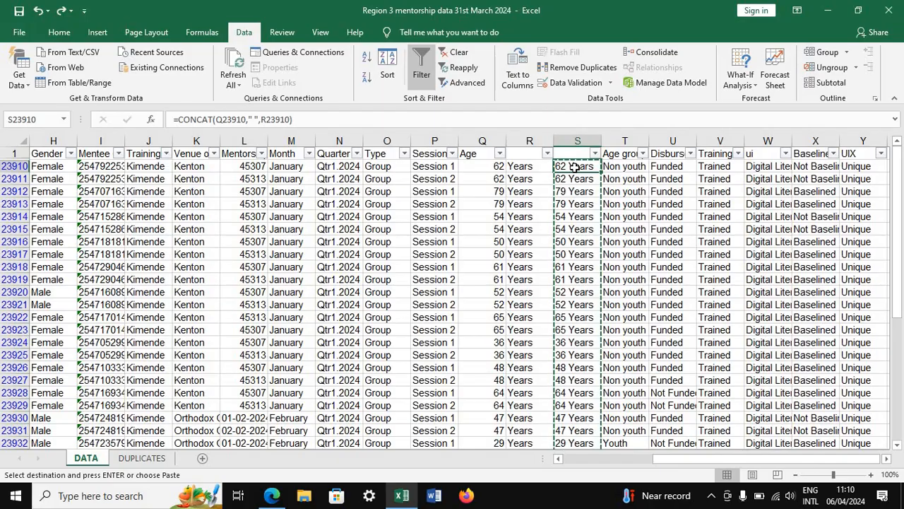
{"action": "left_click_drag", "start_coordinate": [576, 168], "coordinate": [584, 464]}
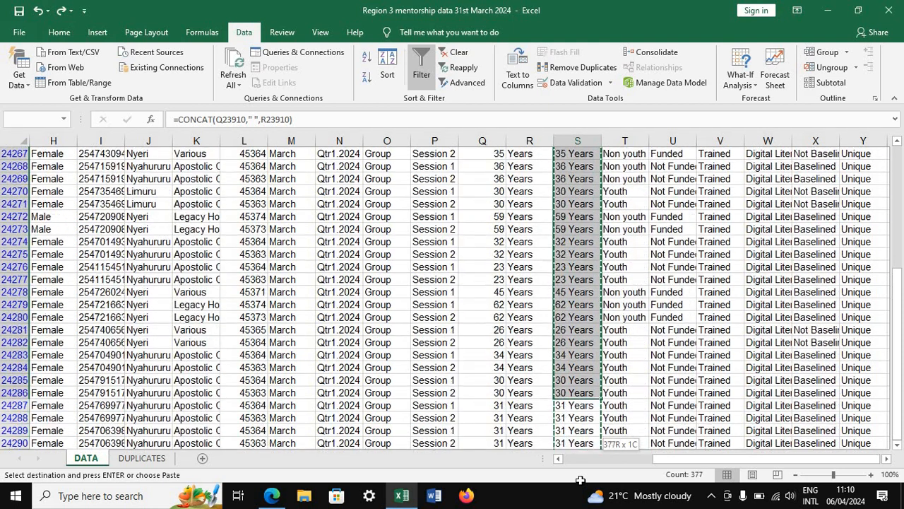
{"action": "left_click_drag", "start_coordinate": [580, 479], "coordinate": [579, 438]}
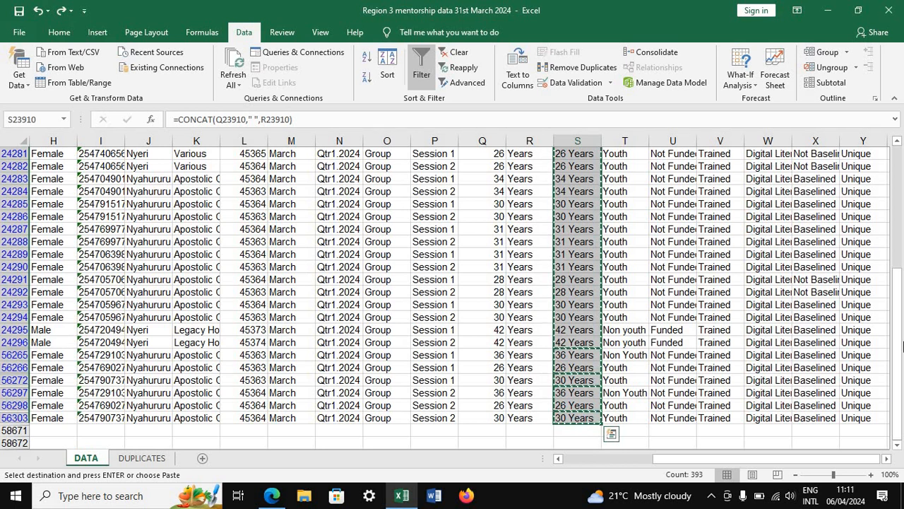
{"action": "left_click_drag", "start_coordinate": [900, 344], "coordinate": [898, 182]}
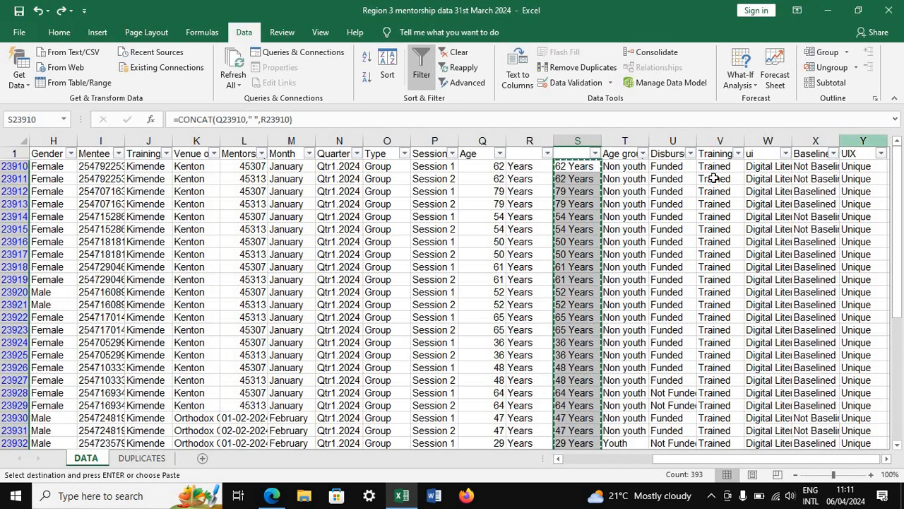
{"action": "left_click", "coordinate": [585, 164]}
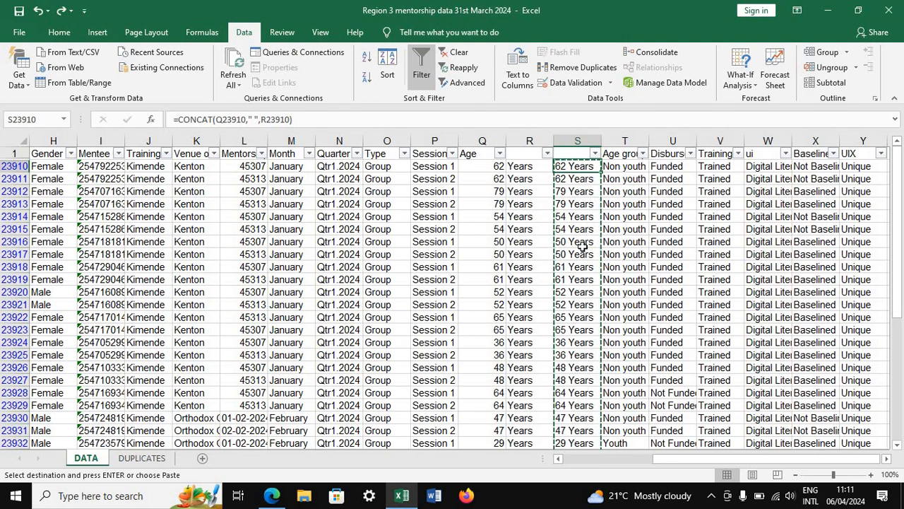
{"action": "left_click_drag", "start_coordinate": [582, 245], "coordinate": [579, 483]}
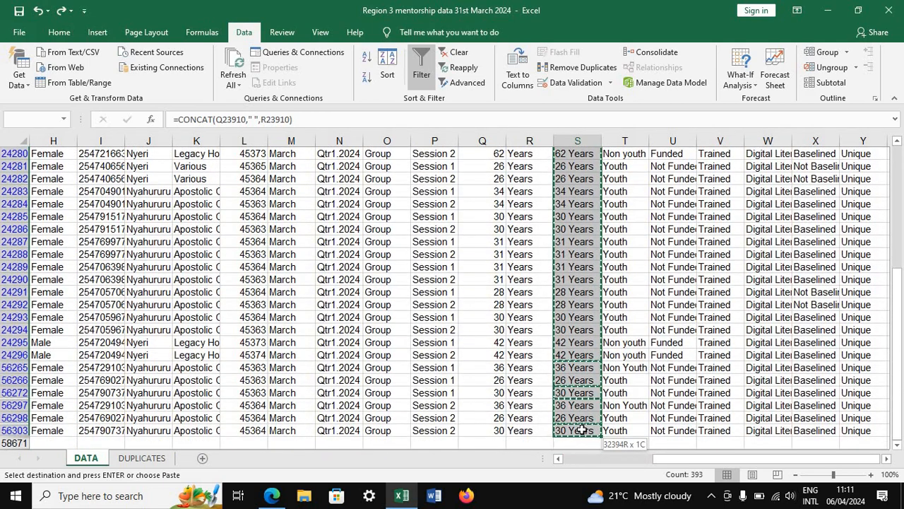
{"action": "right_click", "coordinate": [560, 343]}
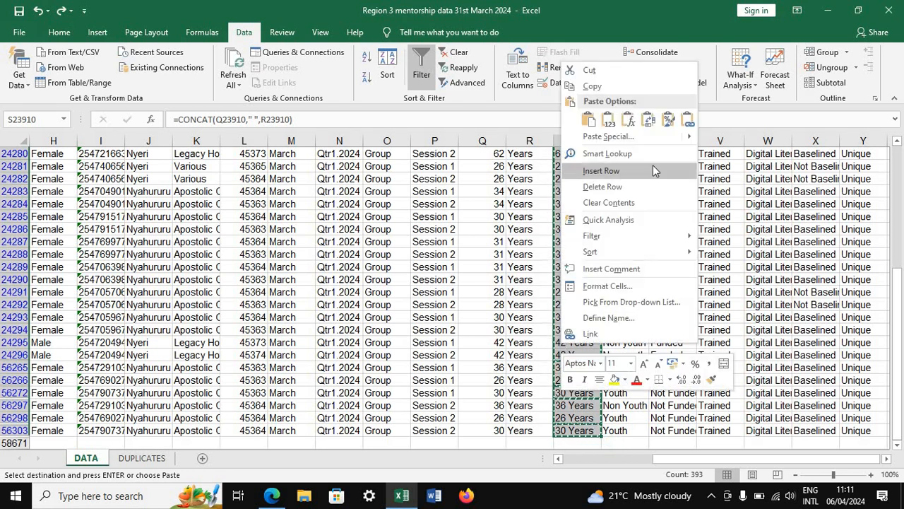
{"action": "left_click", "coordinate": [609, 120]}
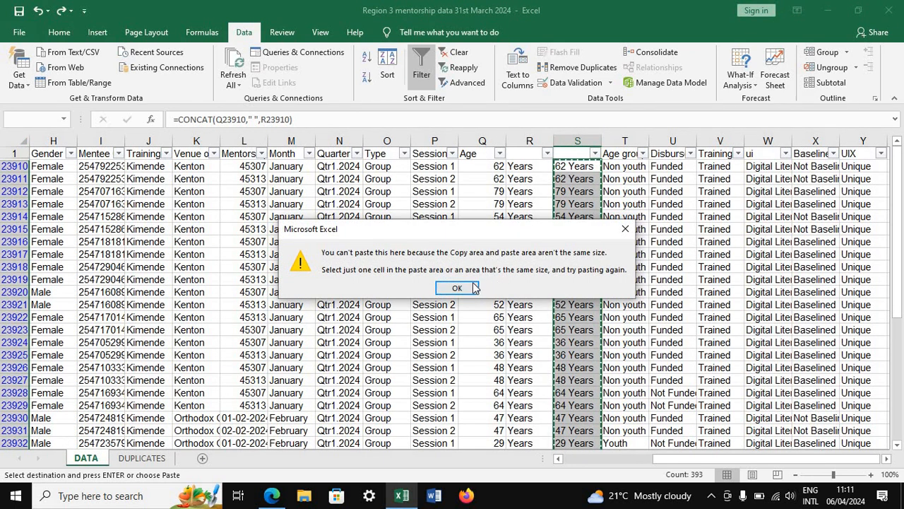
{"action": "left_click", "coordinate": [462, 286]}
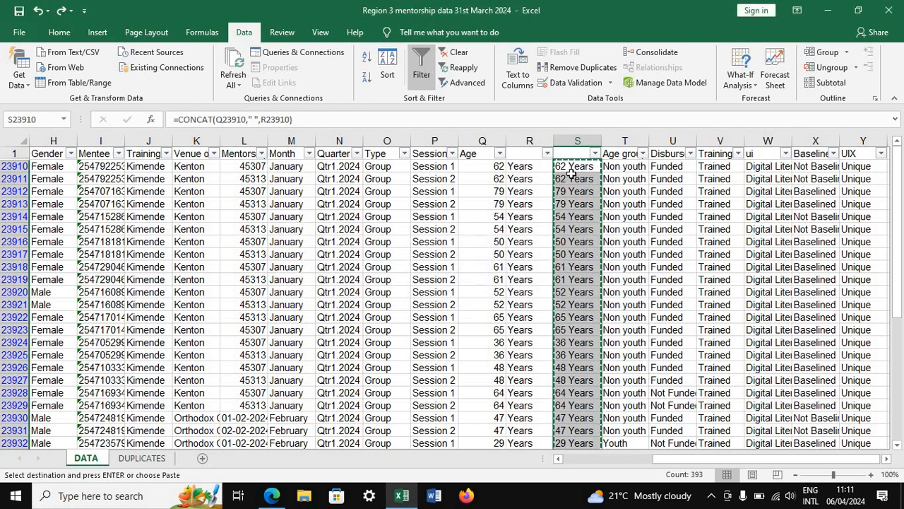
Paste the copied ages as values into the Age column, starting at Q23910
{"action": "left_click", "coordinate": [497, 165]}
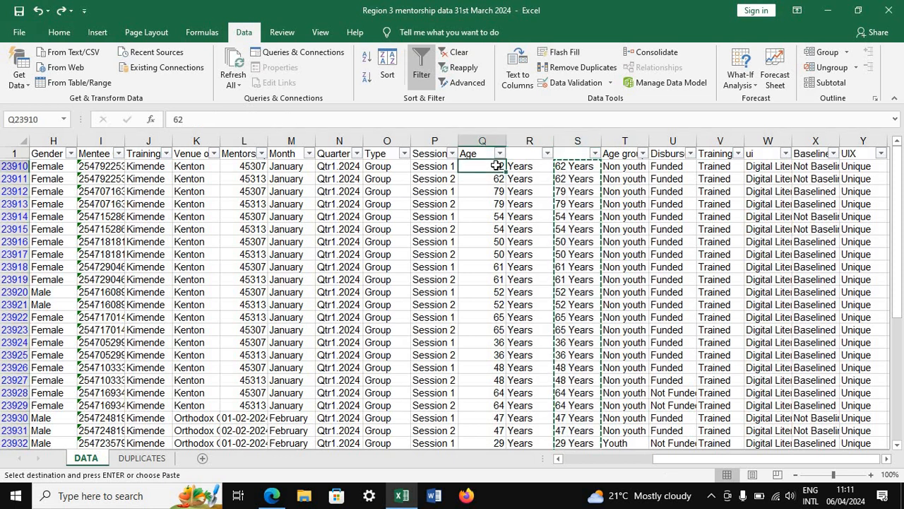
{"action": "right_click", "coordinate": [497, 168]}
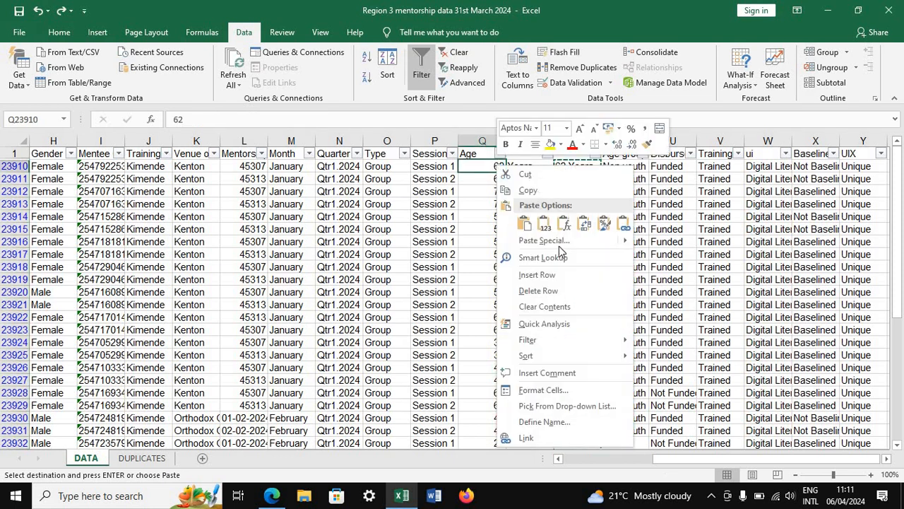
{"action": "left_click", "coordinate": [544, 221]}
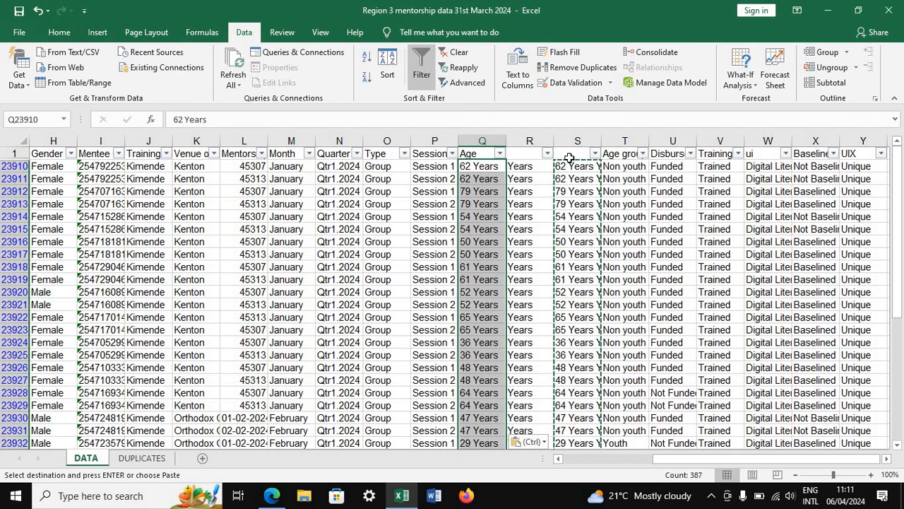
Delete the helper columns R and S, and select the Age column
{"action": "left_click_drag", "start_coordinate": [529, 139], "coordinate": [567, 136]}
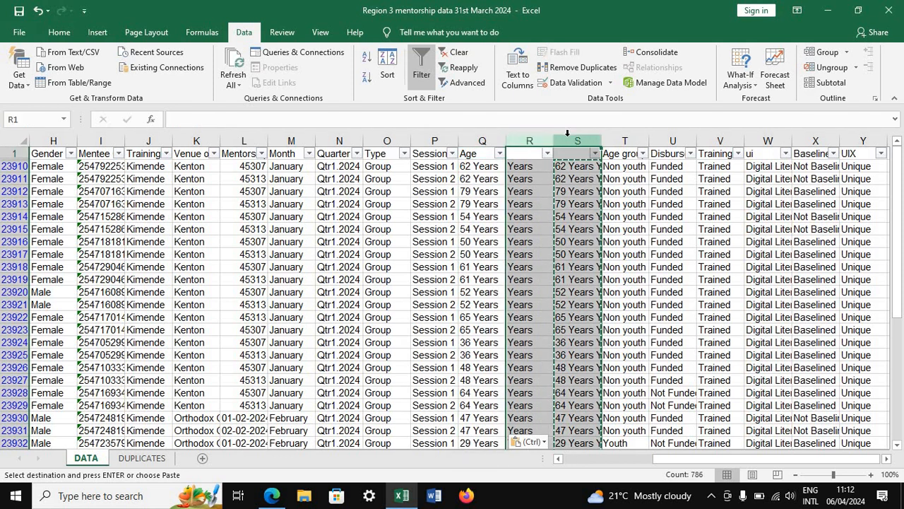
{"action": "right_click", "coordinate": [567, 136]}
{"action": "left_click", "coordinate": [598, 245]}
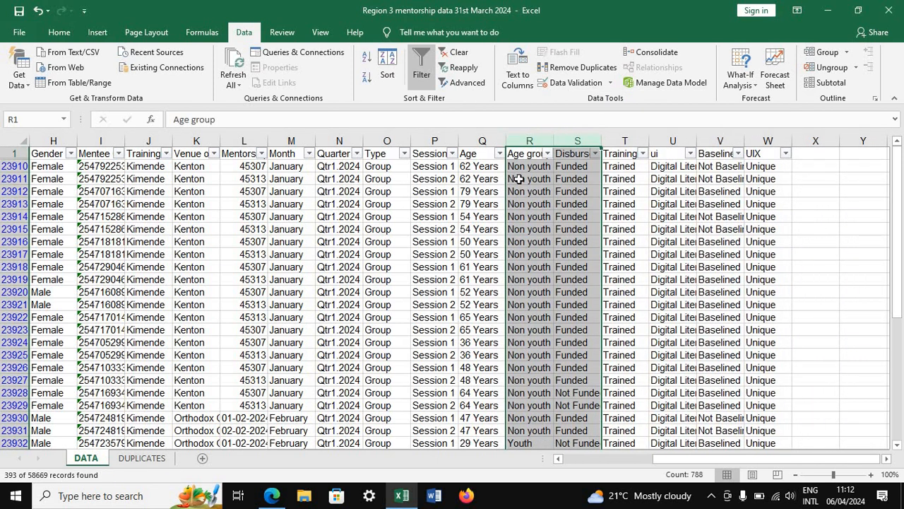
{"action": "left_click", "coordinate": [475, 137]}
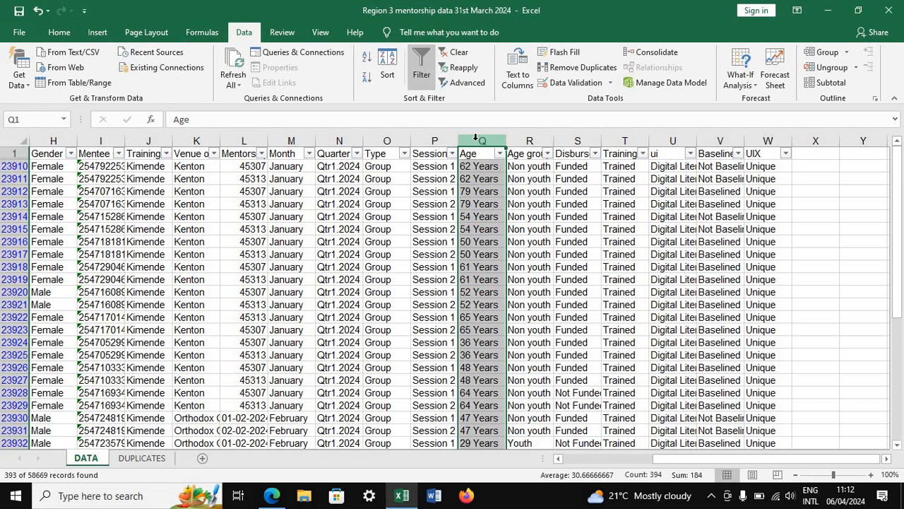